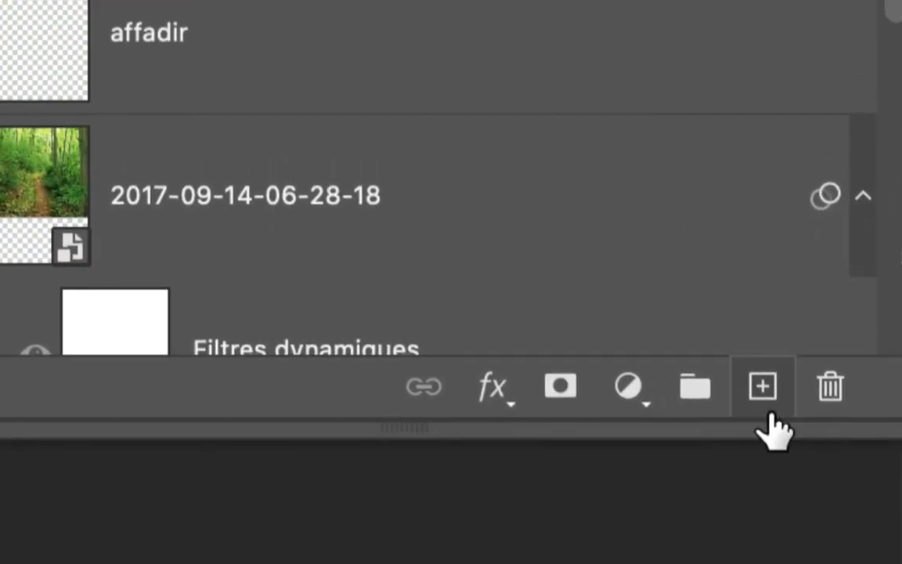
Step: Create a new layer, place it just beneath Groupe 1 and rename it "ombre"
left_click(771, 412)
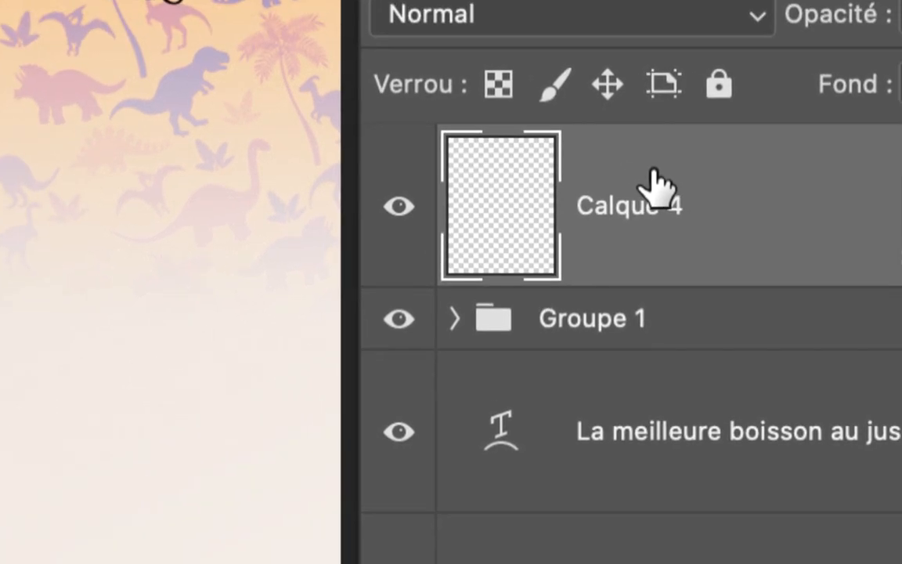
left_click_drag(656, 184, 658, 345)
left_click_drag(652, 203, 676, 206)
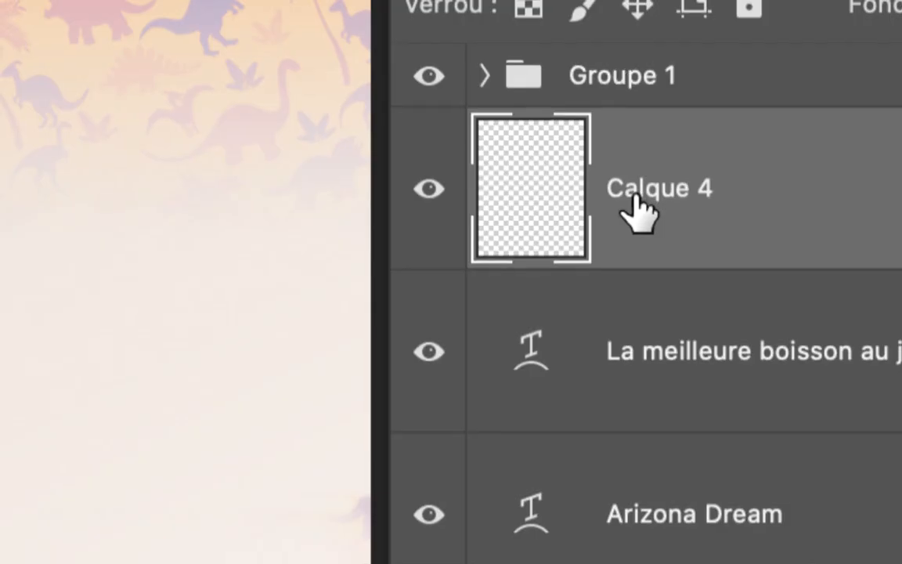
double_click(637, 195)
type("ombre")
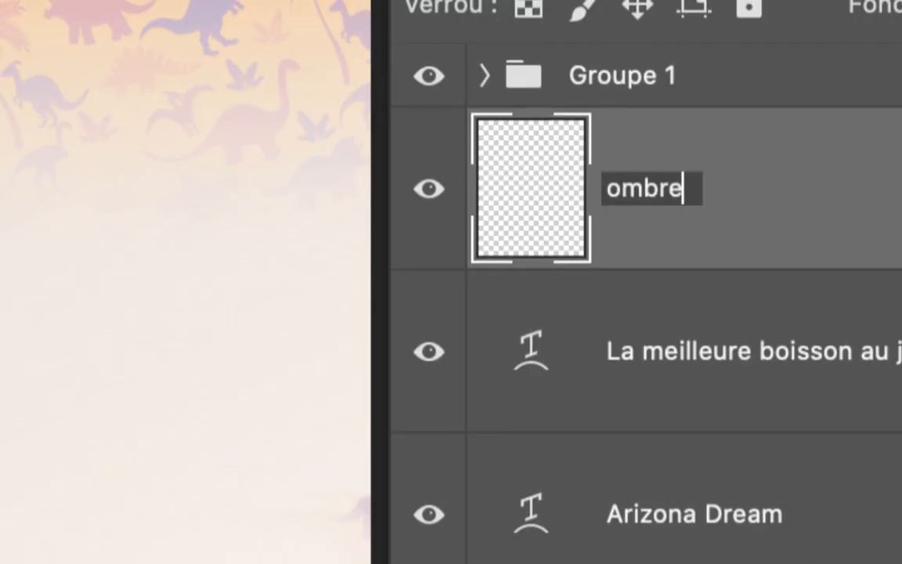
key("Return")
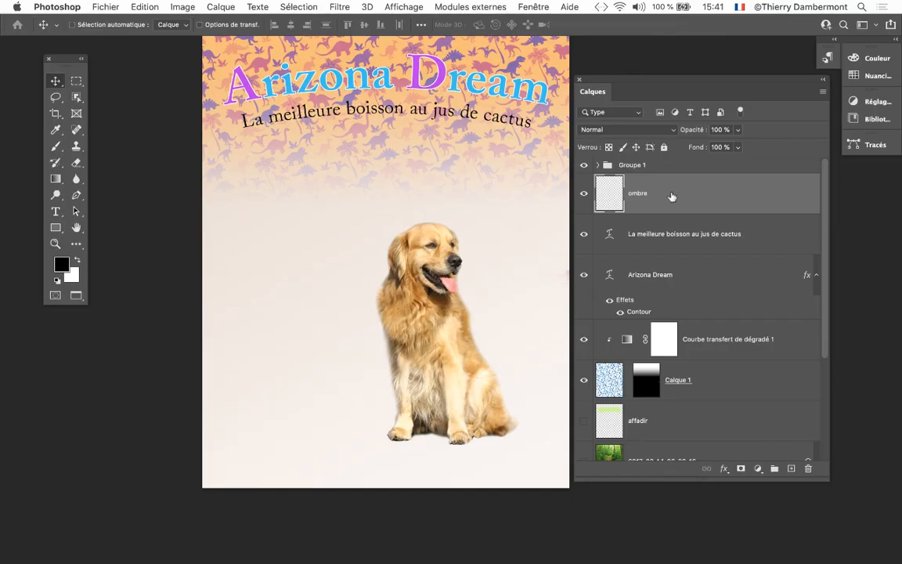
Step: Enlarge the soft black brush to 1046 px, about as wide as the dog's base
scroll(232, 164, "down", 3)
scroll(232, 164, "right", 4)
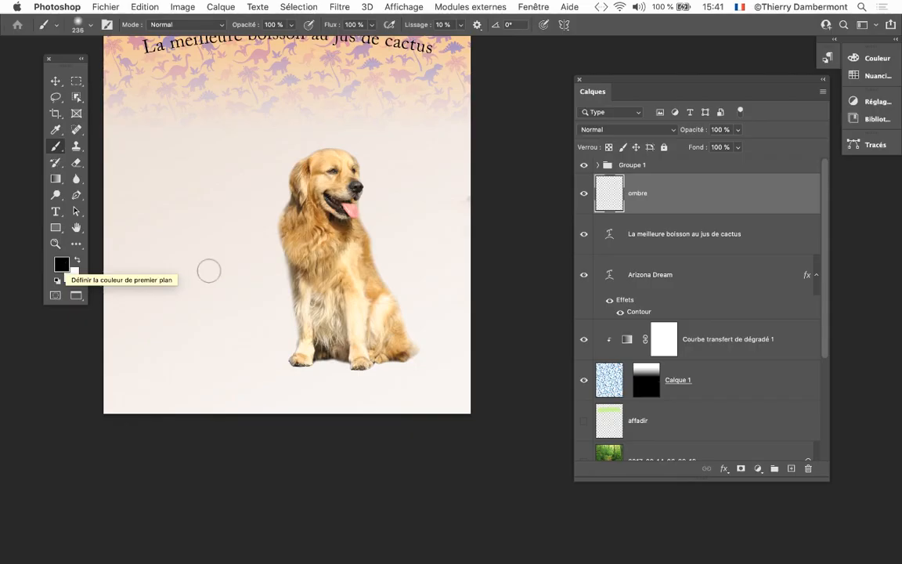
left_click_drag(232, 271, 339, 270)
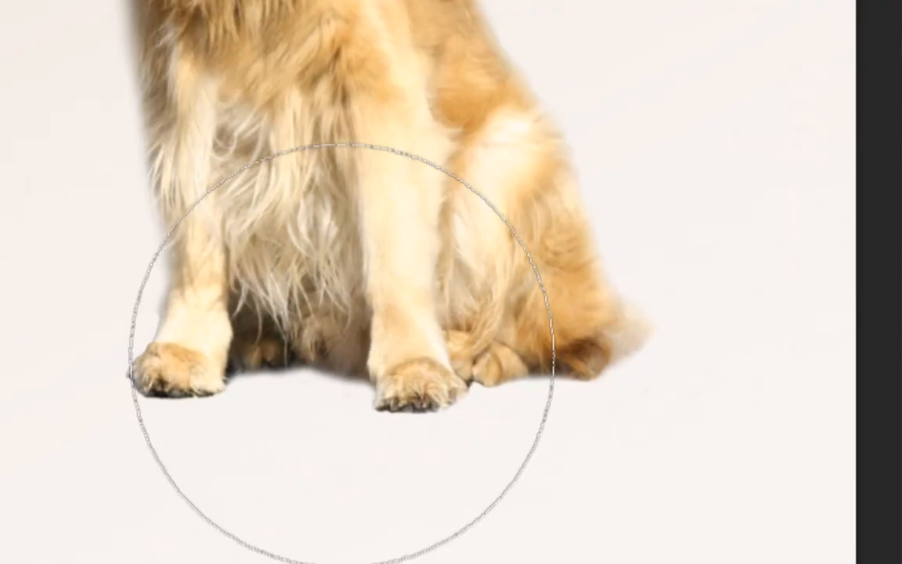
Step: Try a single round soft black dab beneath the dog's paws, and undo it
left_click(342, 355)
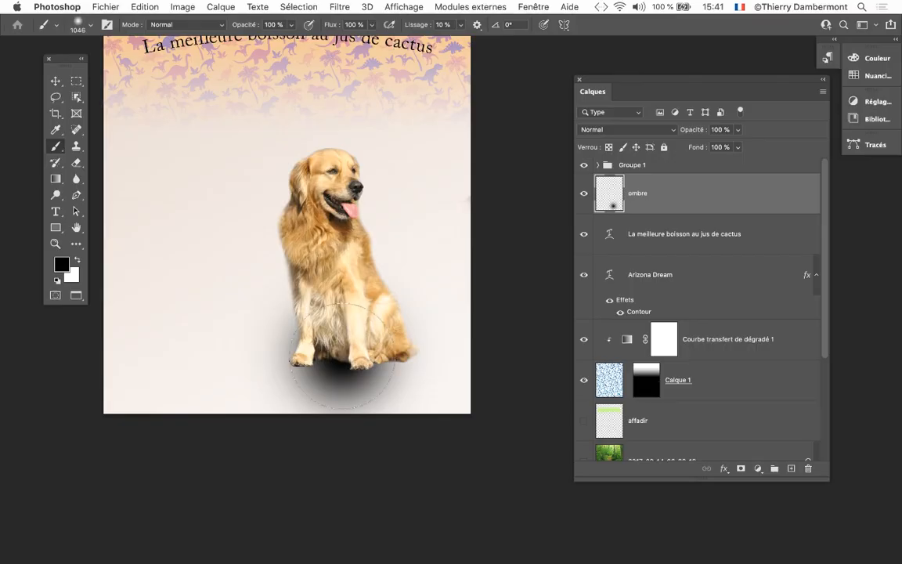
scroll(392, 360, "up", 2)
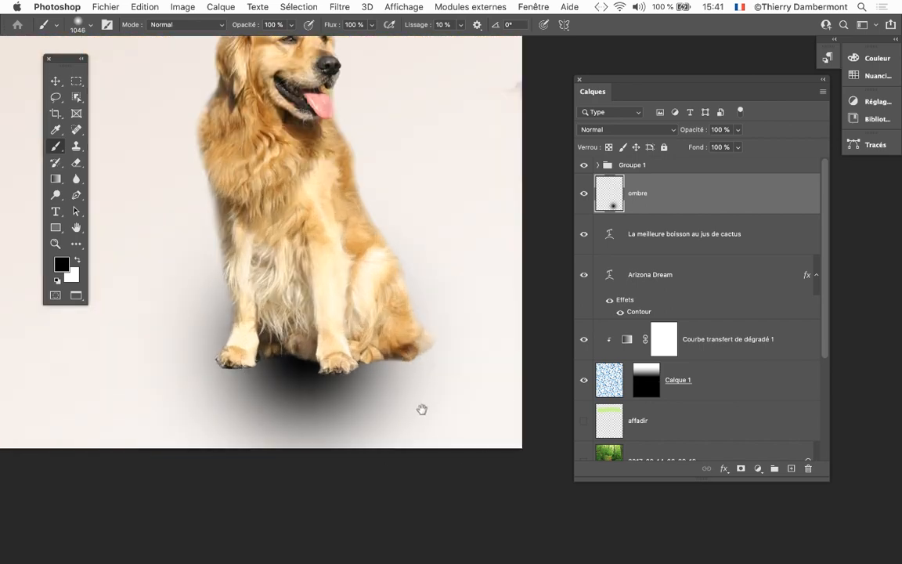
left_click_drag(422, 409, 412, 359)
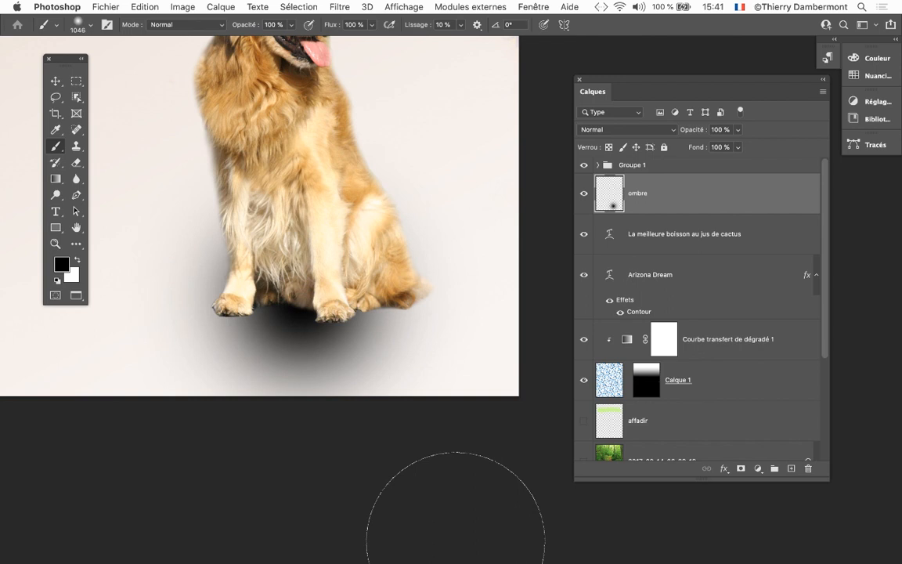
key("super+z")
Step: Flatten the 1046 px brush tip's roundness into a horizontal ellipse
left_click_drag(366, 291, 392, 333)
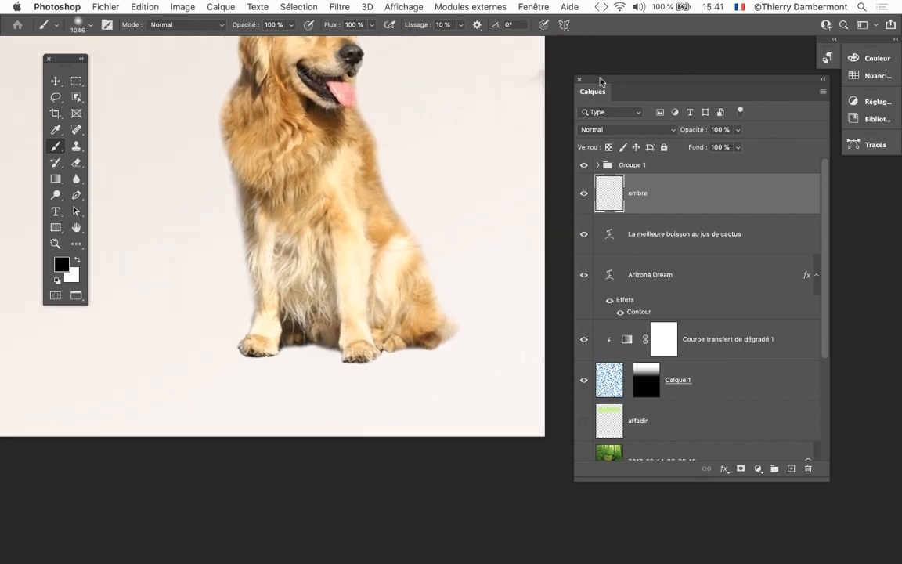
left_click_drag(595, 81, 667, 83)
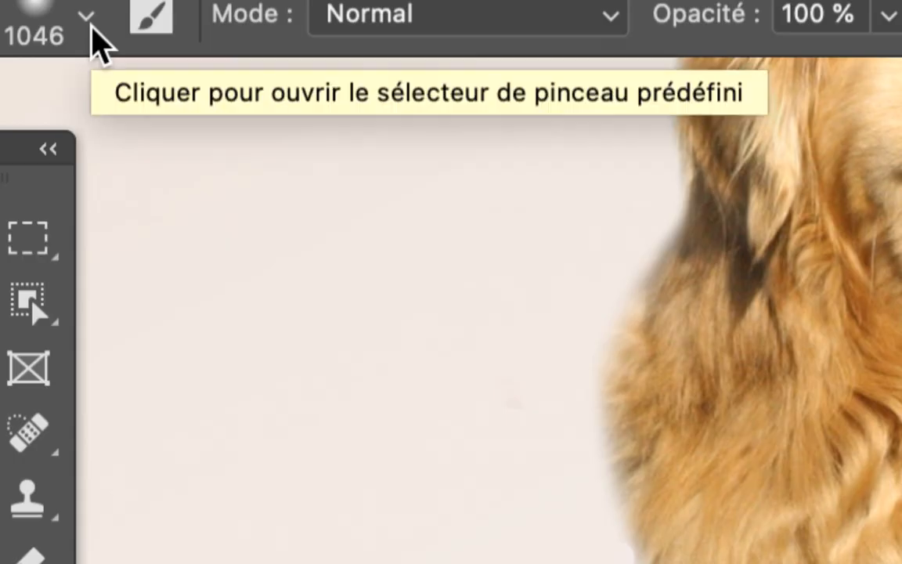
left_click(92, 29)
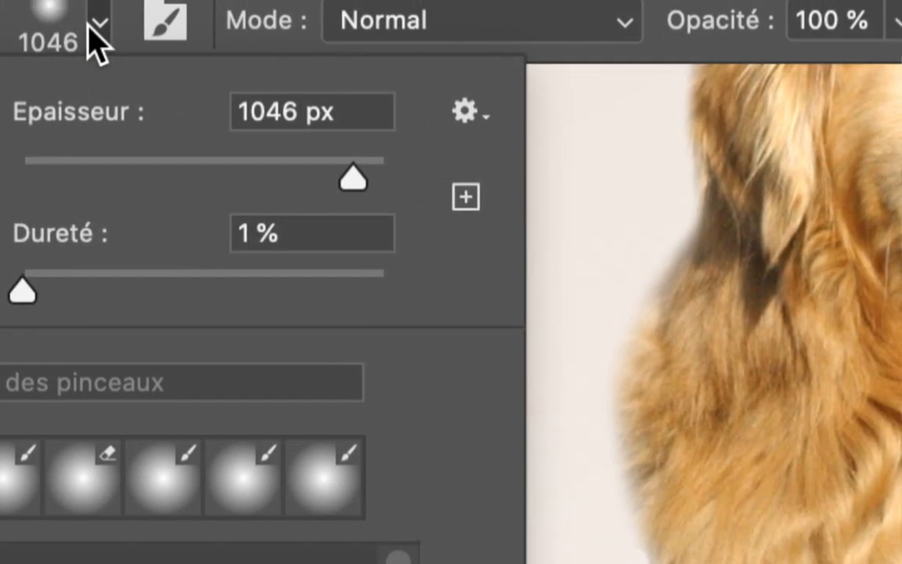
left_click(92, 27)
left_click(90, 28)
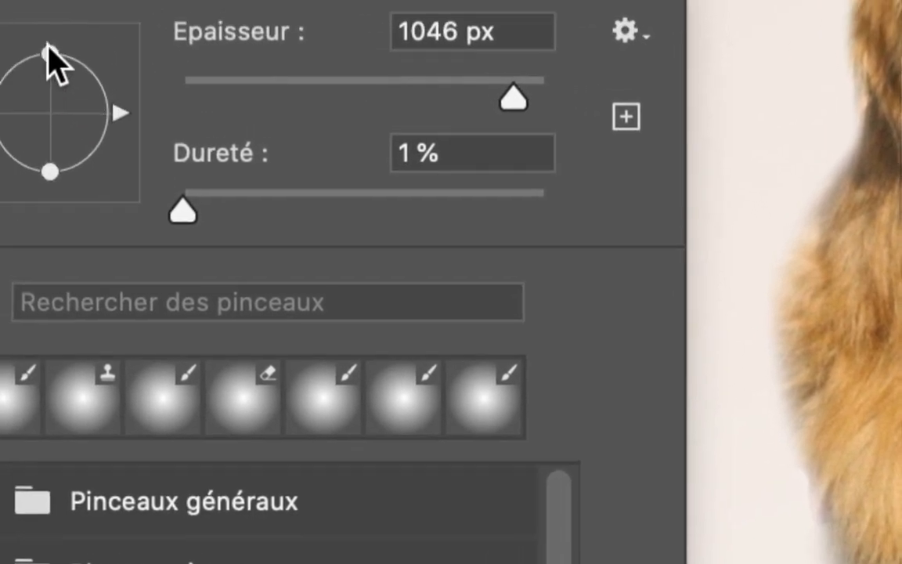
left_click_drag(49, 52, 50, 94)
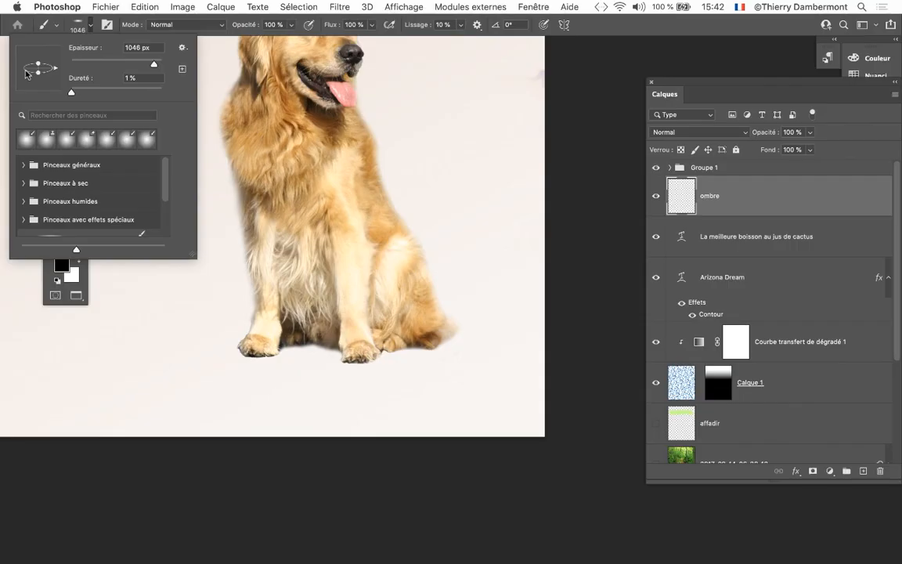
Step: Try an elliptical black dab and a broad stroke beneath the dog, undoing each of them
left_click(342, 369)
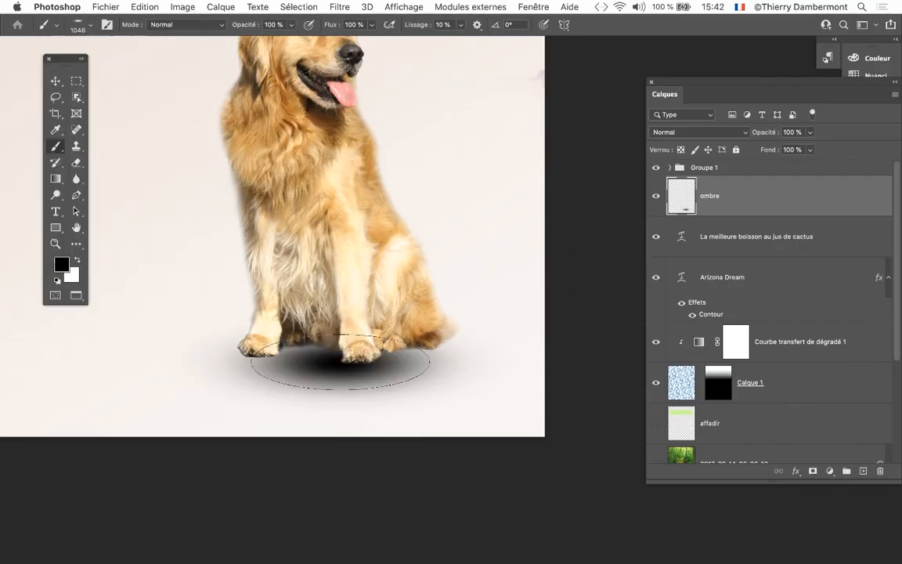
scroll(419, 373, "up", 5)
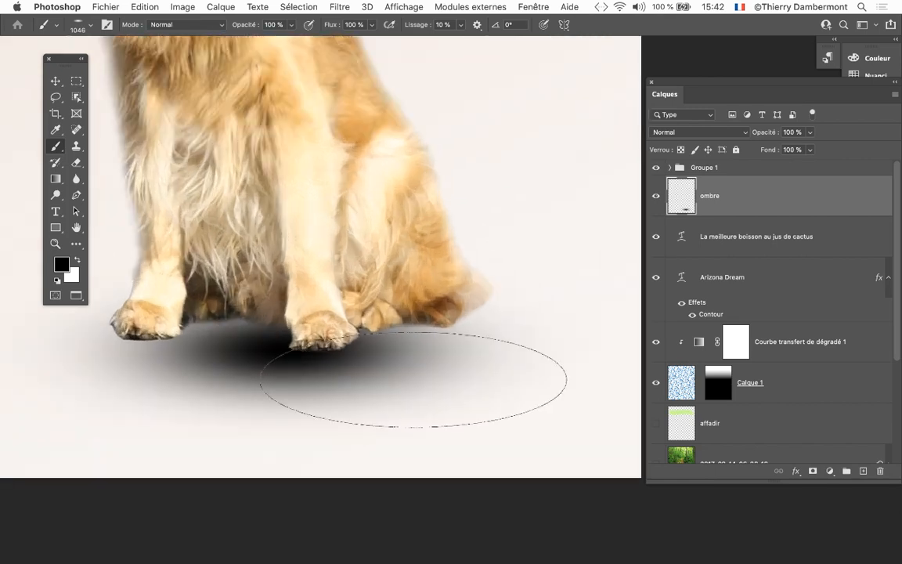
scroll(419, 376, "down", 4)
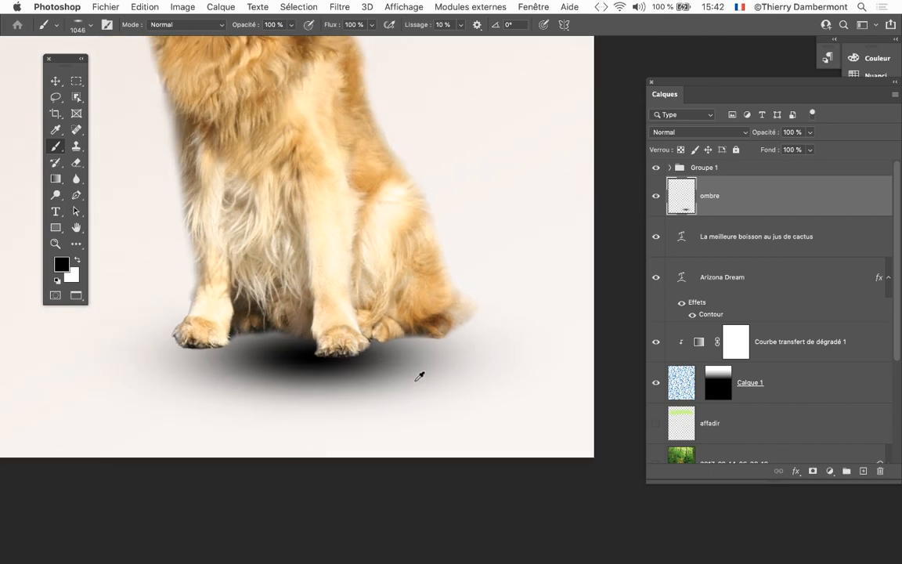
scroll(419, 377, "down", 1)
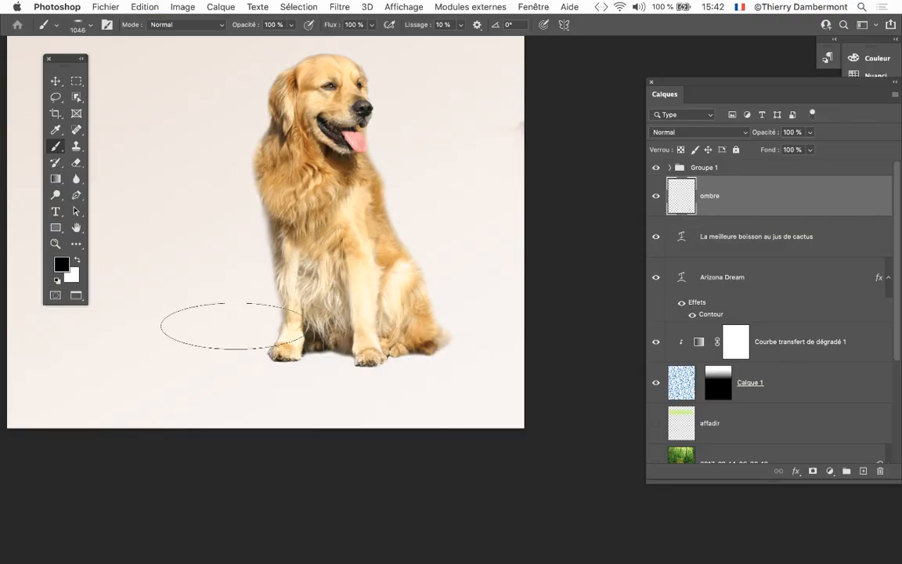
mouse_move(156, 332)
left_mouse_down()
mouse_move(272, 352)
mouse_move(427, 345)
left_mouse_up()
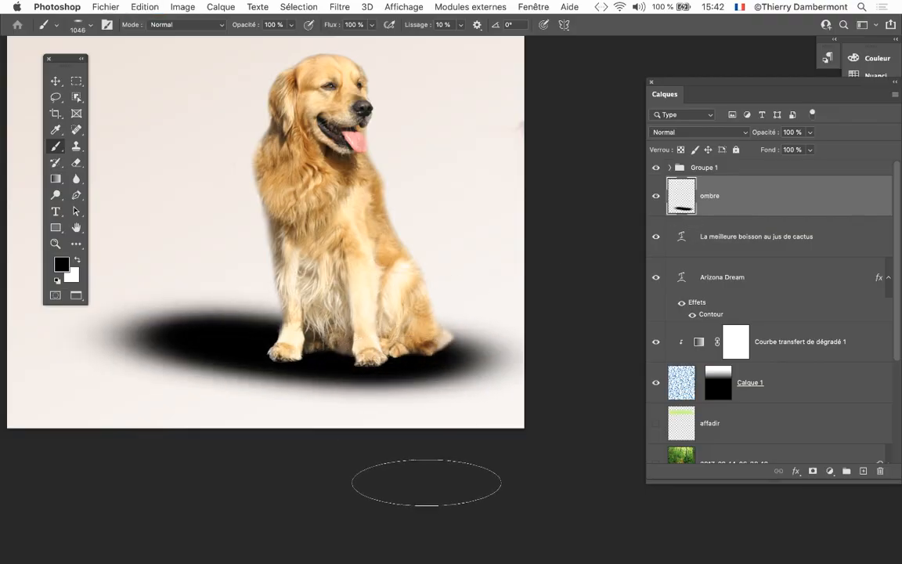
key("super+z")
Step: Paint one elliptical black dab under the dog, then squash it with Free Transform to 94.21 % width and 40.11 % height
left_click(356, 361)
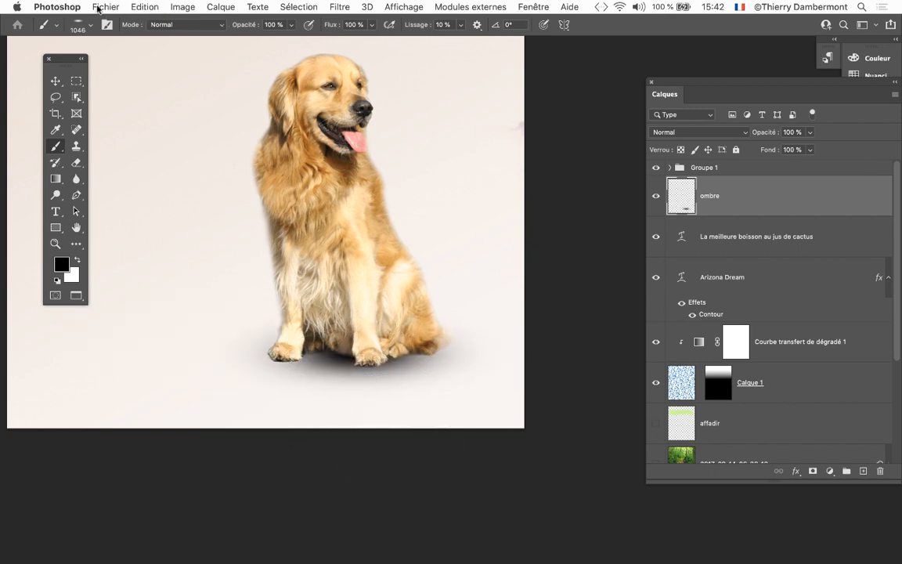
key("super+t")
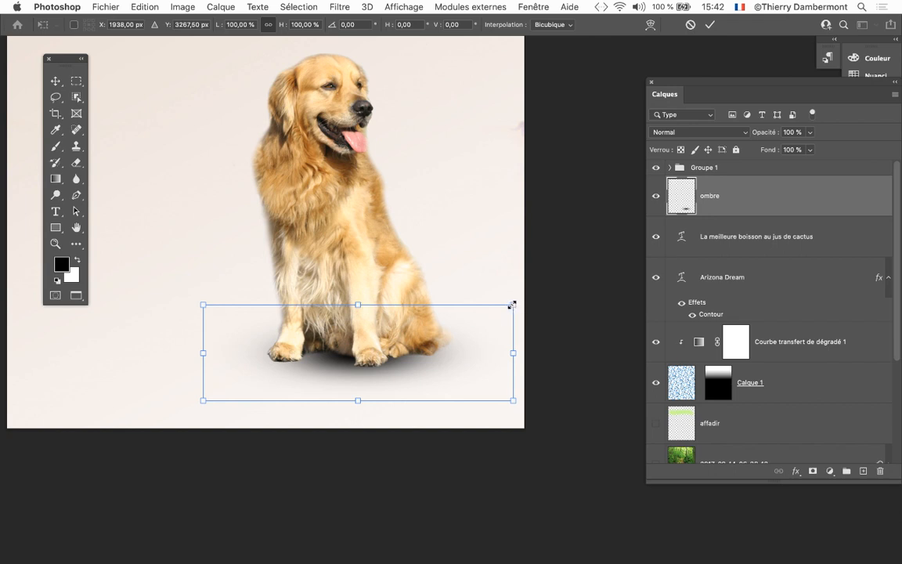
left_click_drag(511, 305, 501, 364)
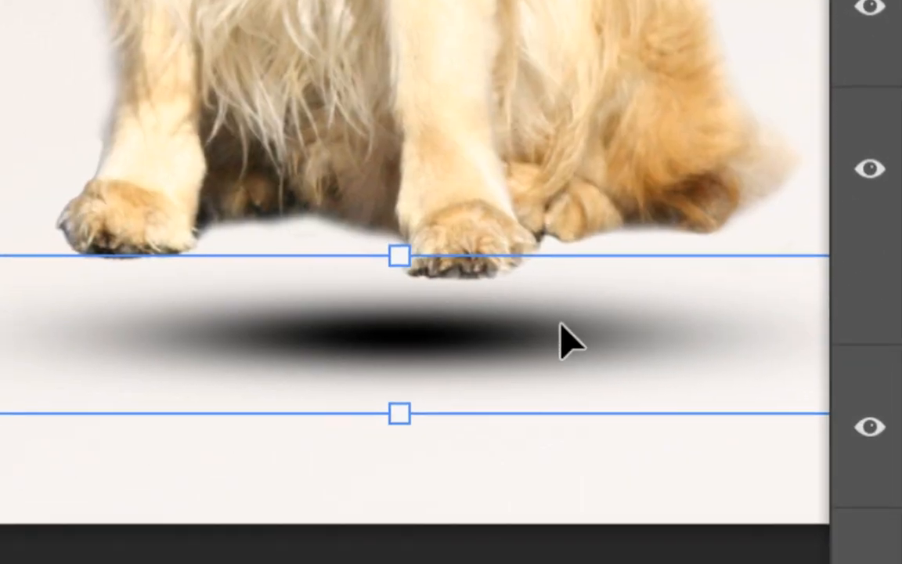
mouse_move(403, 306)
left_mouse_down()
mouse_move(409, 317)
mouse_move(413, 308)
left_mouse_up()
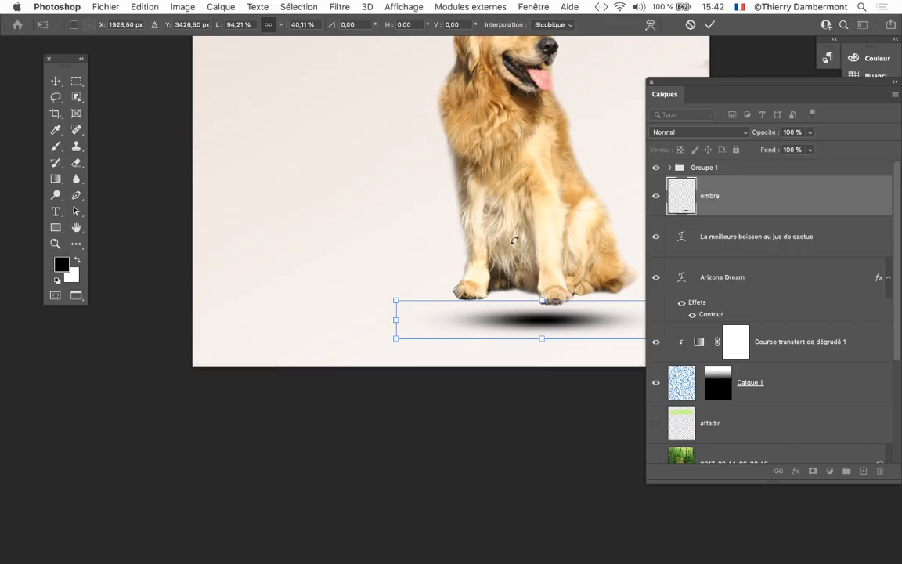
Step: Adjust the shadow's scale to 94.56 % width and 44.44 % height and move it up beneath the dog's paws
left_click_drag(658, 81, 786, 212)
scroll(615, 306, "up", 5)
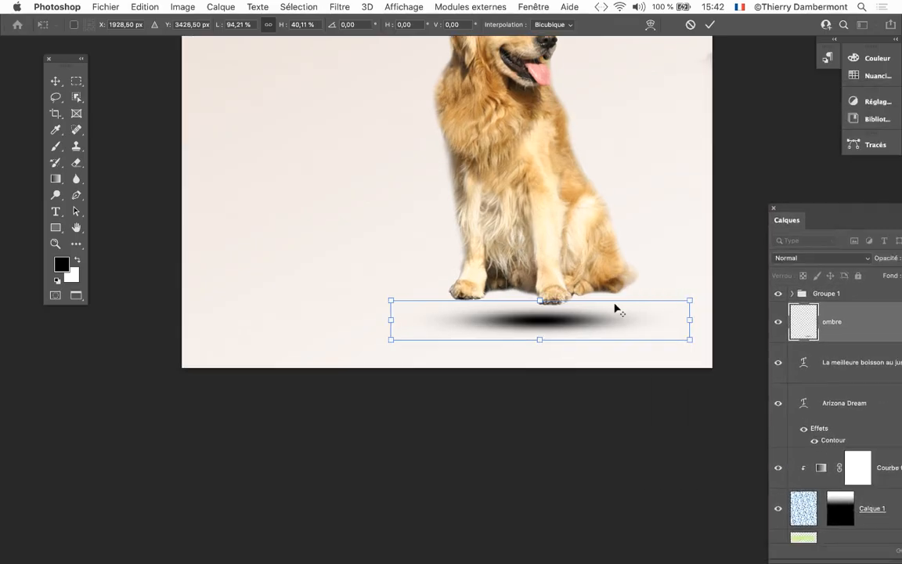
left_click_drag(488, 287, 378, 340)
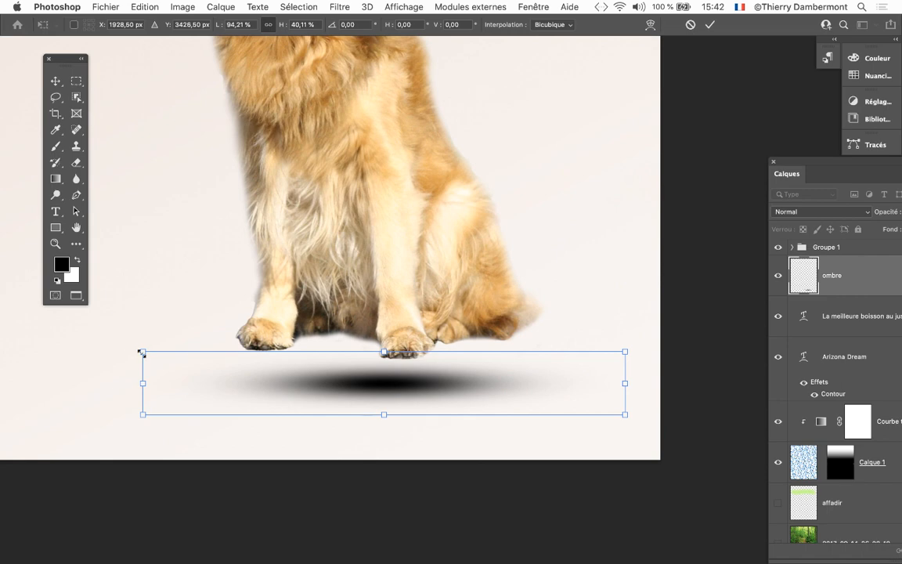
mouse_move(141, 354)
left_mouse_down()
mouse_move(145, 289)
mouse_move(138, 364)
mouse_move(140, 345)
left_mouse_up()
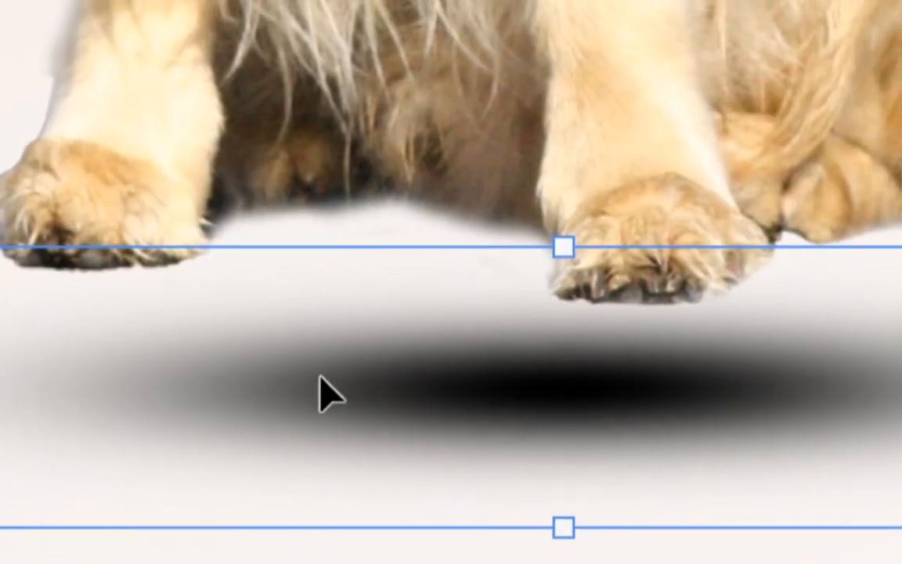
left_click_drag(287, 379, 297, 349)
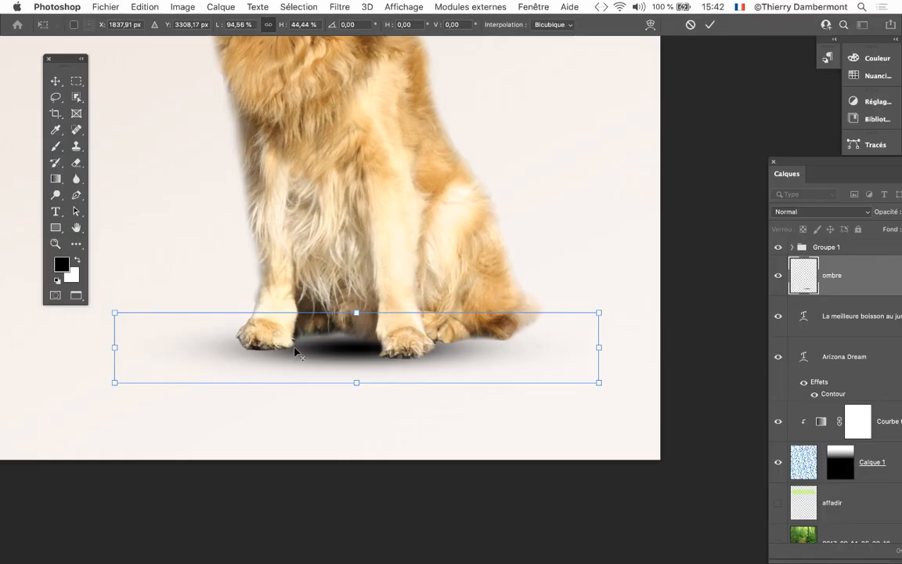
Step: Widen the shadow to 138.60 % width and 55.18 % height, recentre it under the dog and apply the transformation
scroll(297, 350, "down", 3)
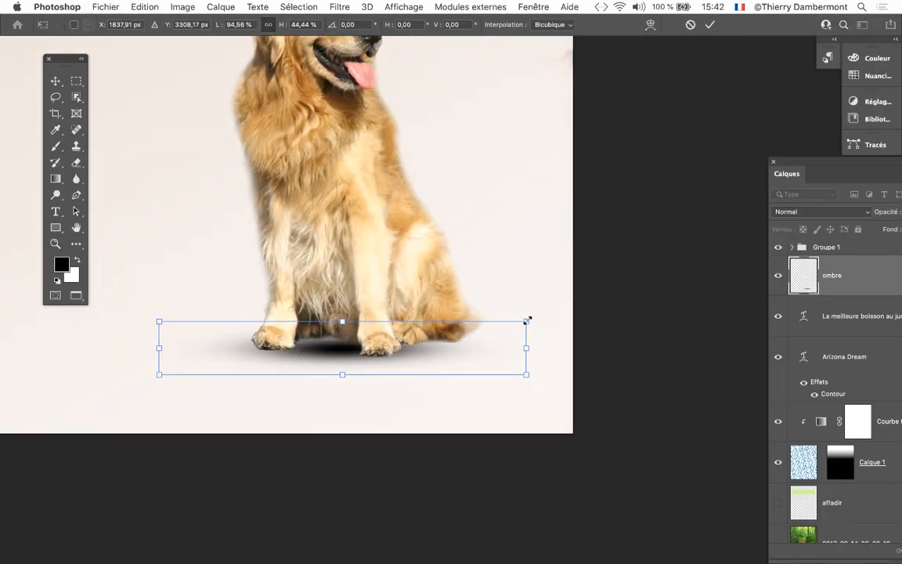
left_click_drag(527, 321, 697, 306)
left_click_drag(490, 343, 419, 346)
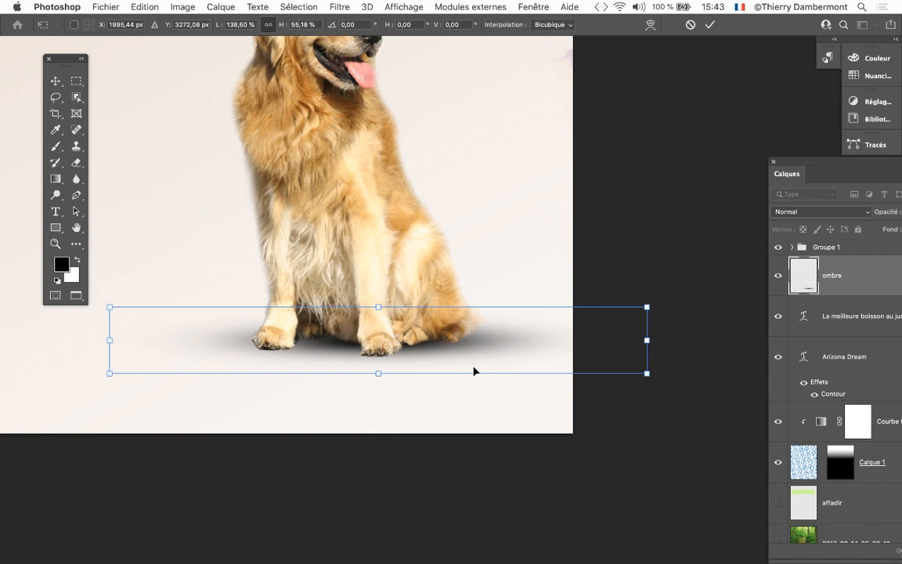
left_click(709, 28)
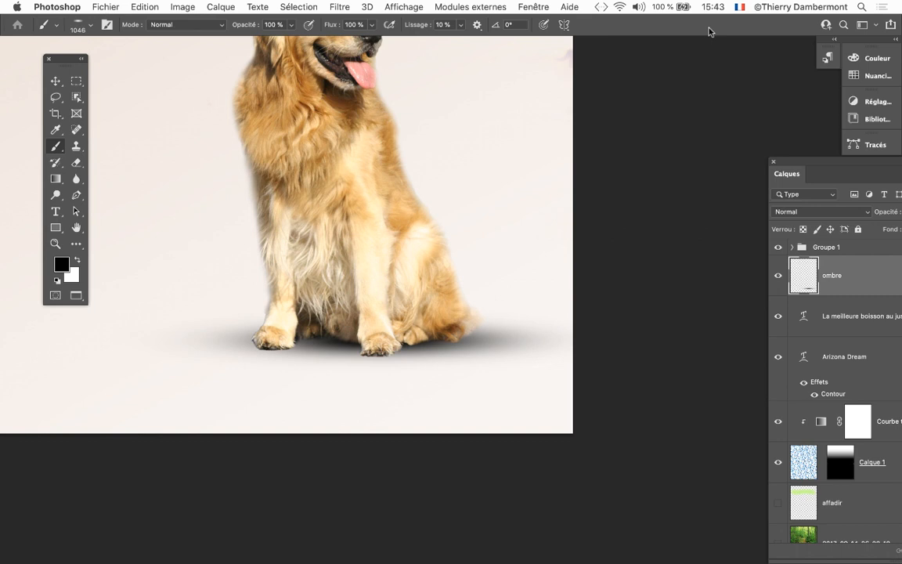
Step: Lower the ombre layer's opacity to 73 % and activate the Move tool
left_click_drag(811, 166, 578, 116)
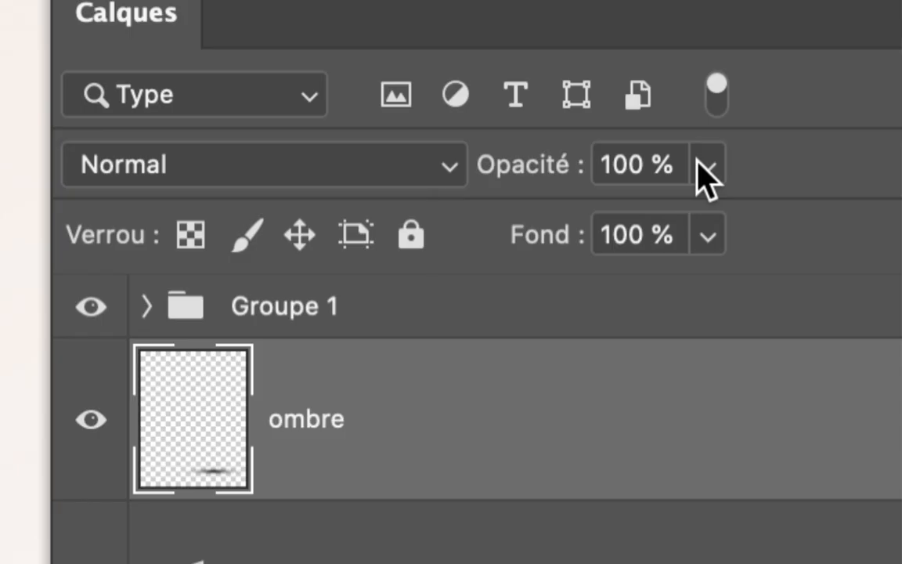
left_click(699, 163)
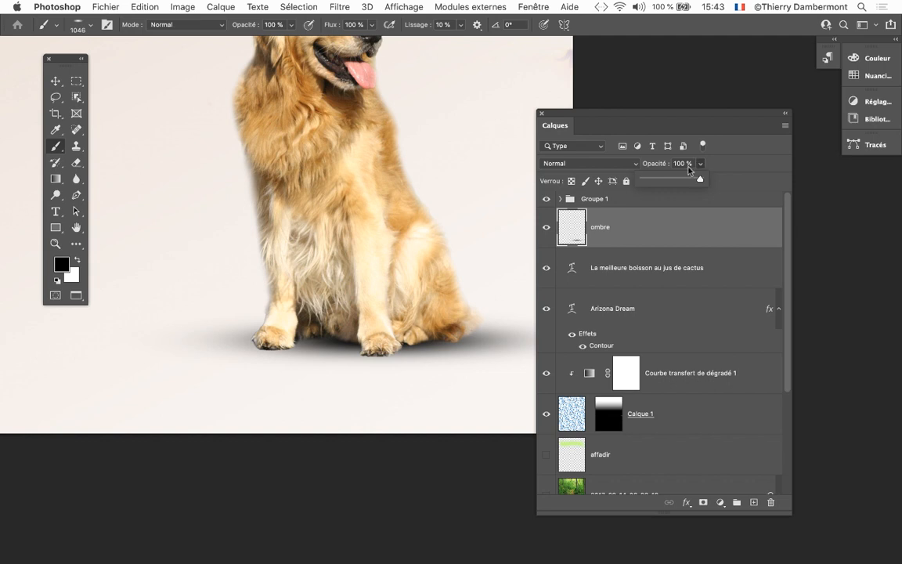
mouse_move(700, 178)
left_mouse_down()
mouse_move(667, 181)
mouse_move(683, 182)
left_mouse_up()
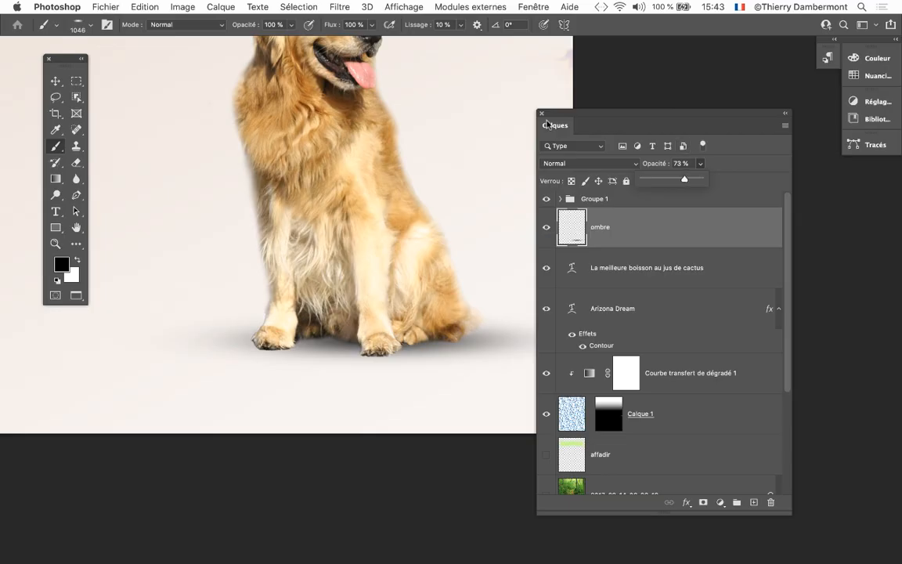
left_click_drag(552, 116, 683, 149)
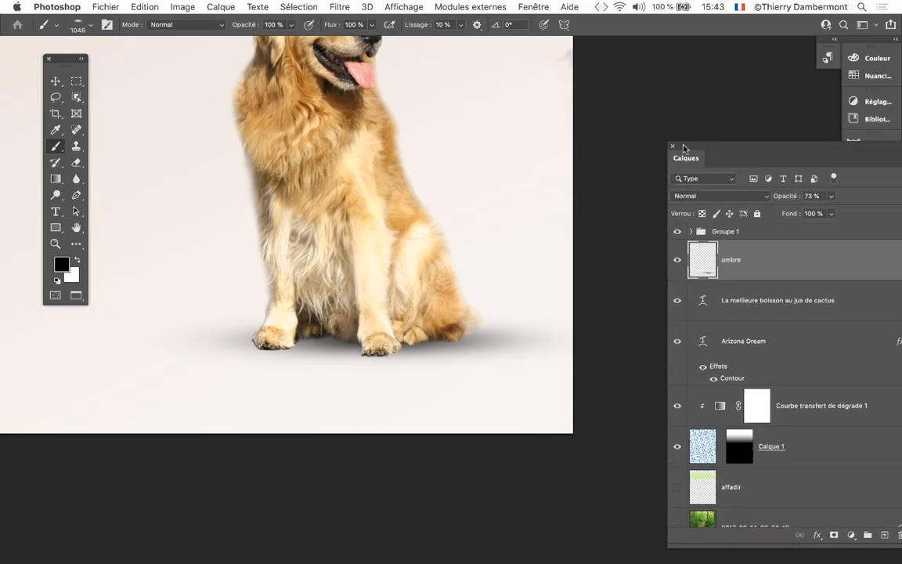
left_click(55, 81)
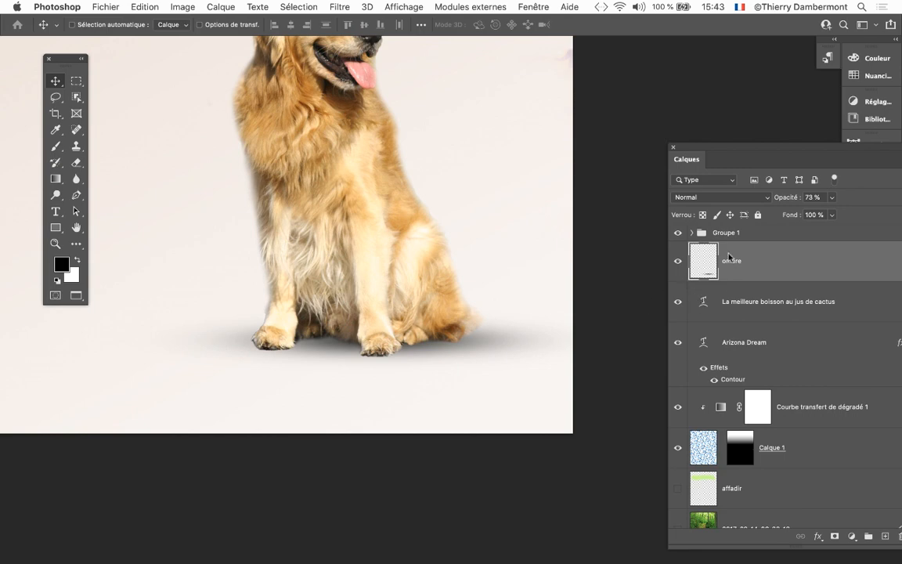
Step: Rename the Groupe 1 layer group as "tampon et chien"
left_click_drag(703, 149, 596, 84)
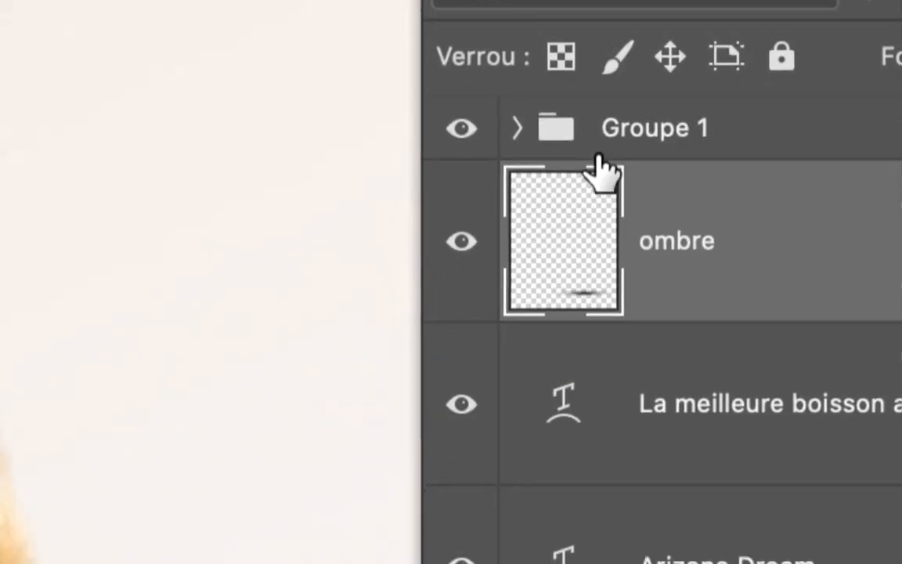
left_click(577, 168)
double_click(697, 149)
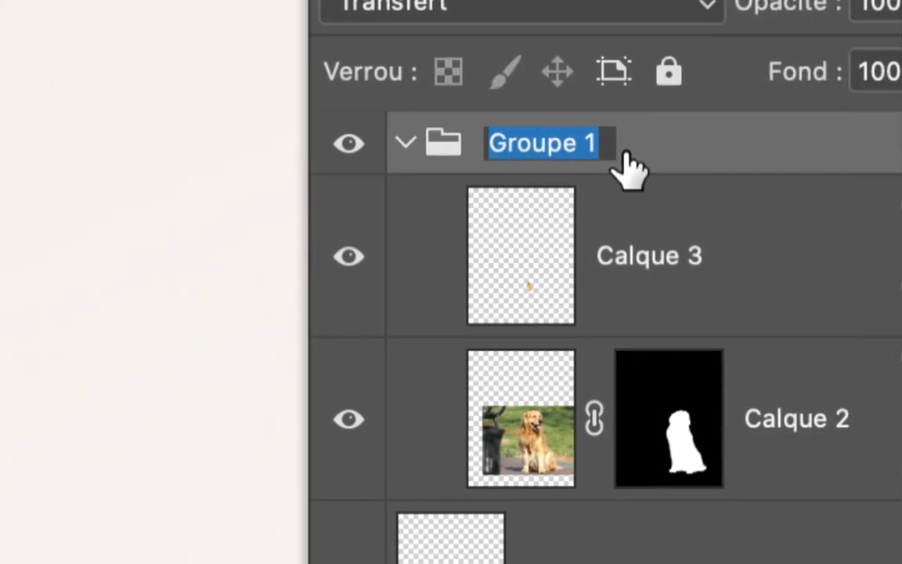
type("tampo")
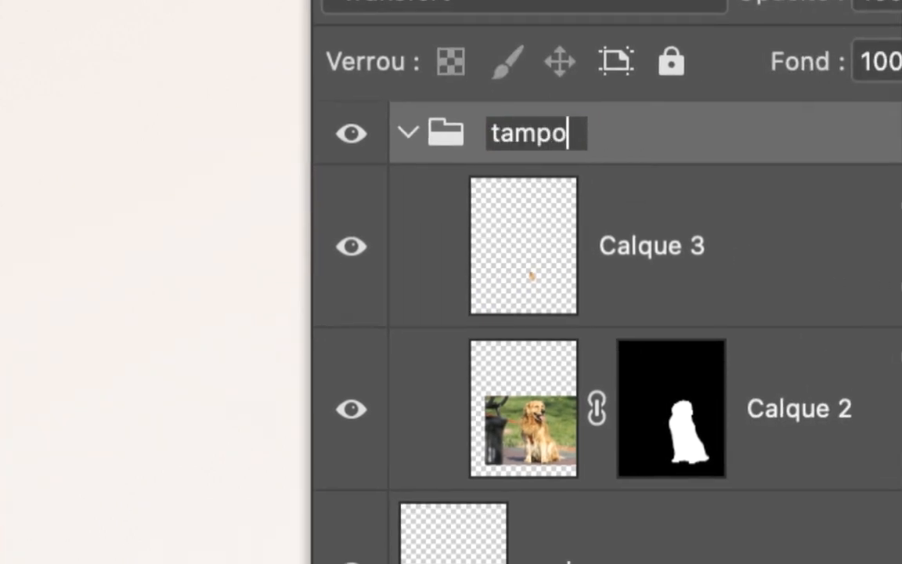
type("n et chien")
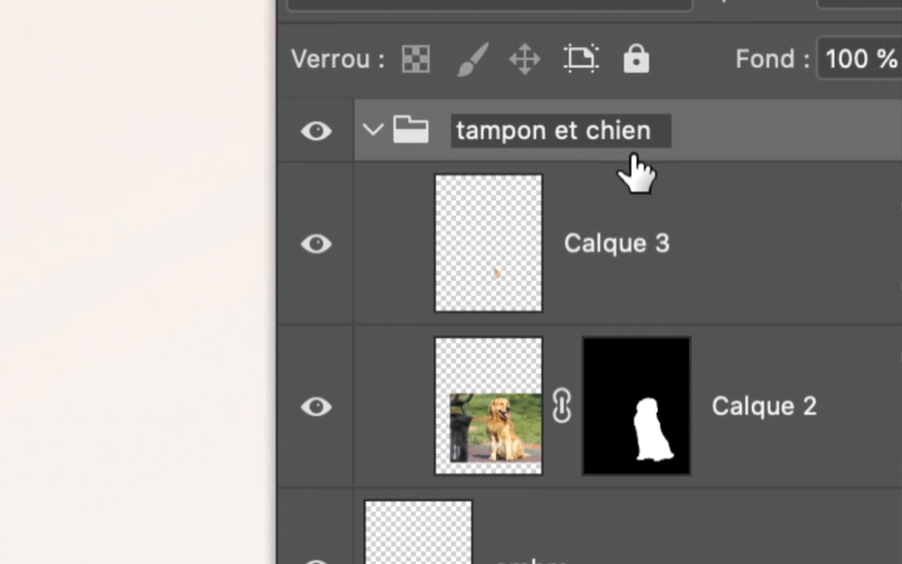
key("Return")
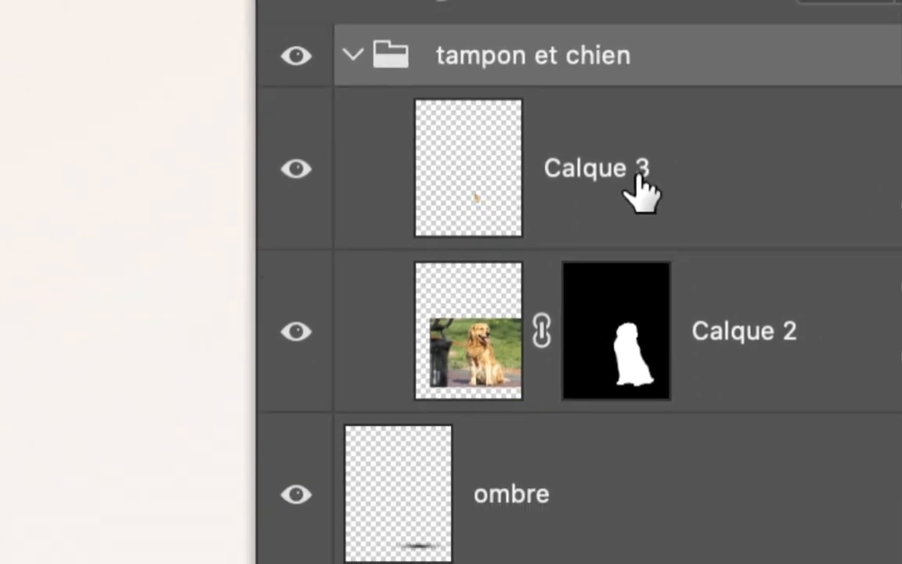
Step: Rename the Calque 3 layer as "tampon" and the masked Calque 2 layer as "chien"
double_click(636, 178)
type("tampon")
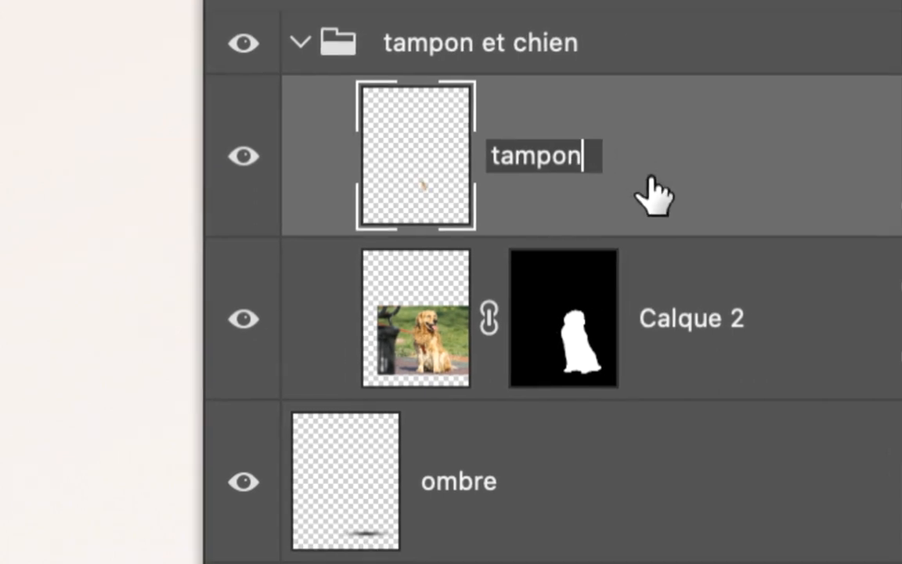
key("Return")
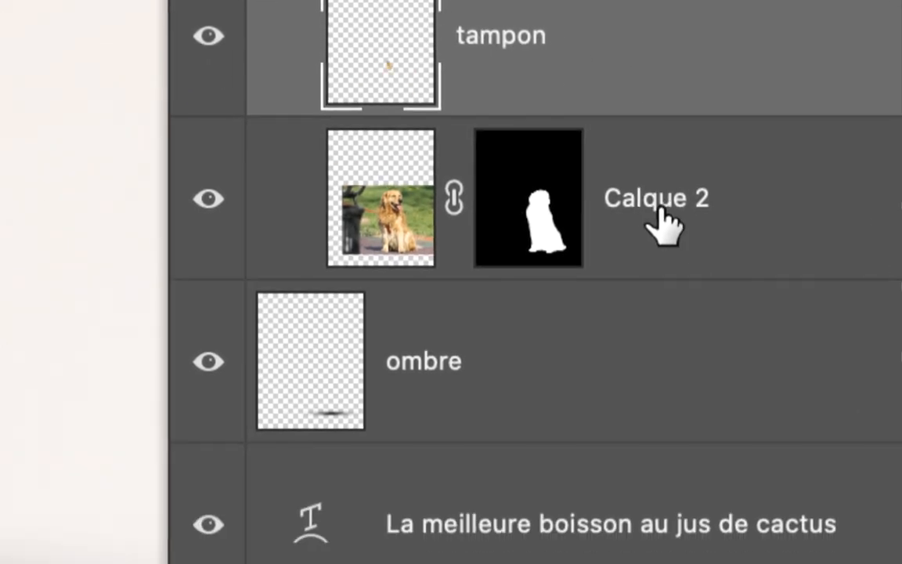
double_click(658, 210)
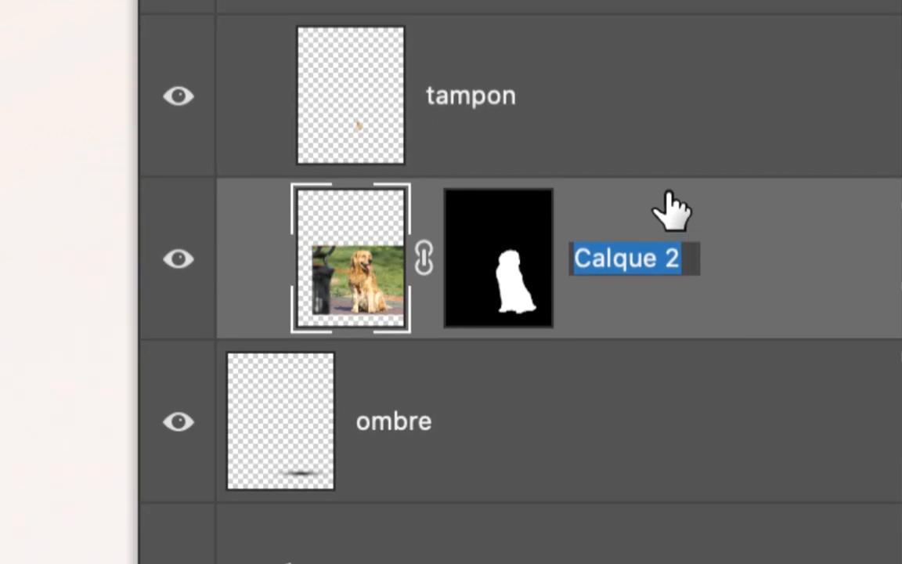
type("chi")
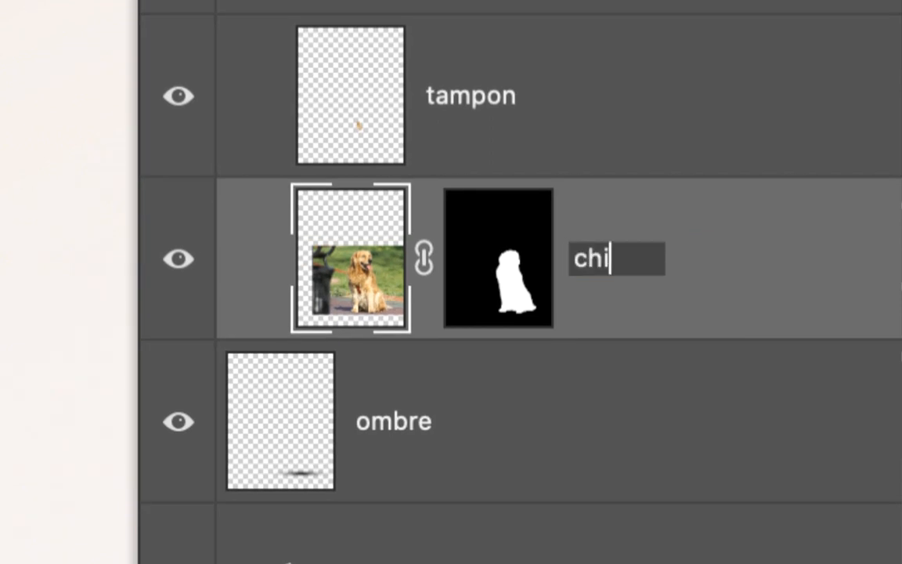
type("en")
key("Return")
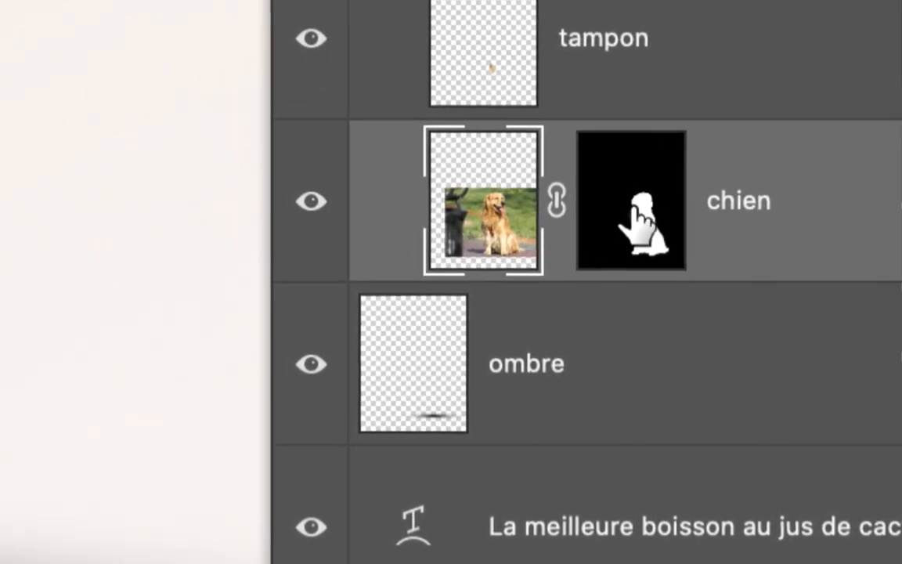
Step: Temporarily disable the chien layer's mask to examine the dog's shadow in the original photo, and re-enable the mask
left_click(636, 209, "shift")
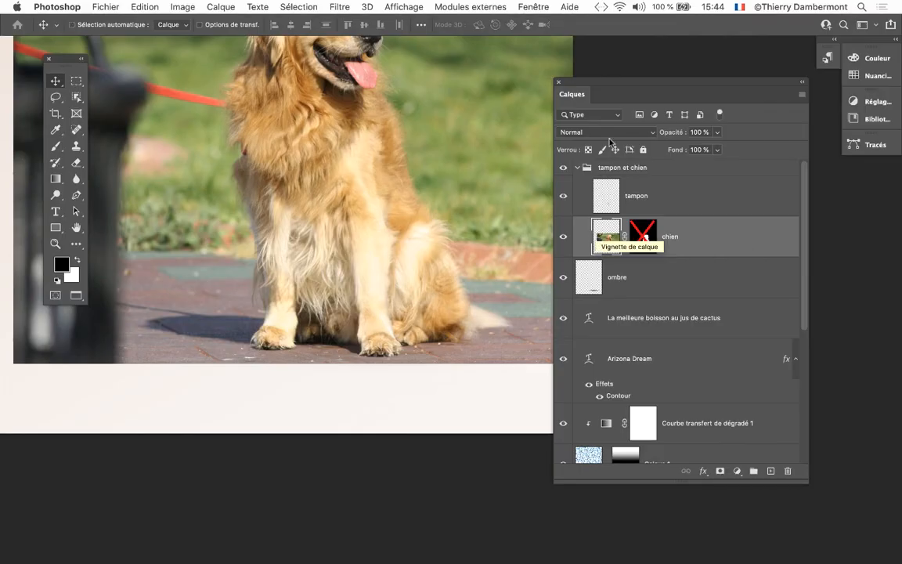
left_click_drag(605, 82, 686, 86)
scroll(391, 241, "down", 3)
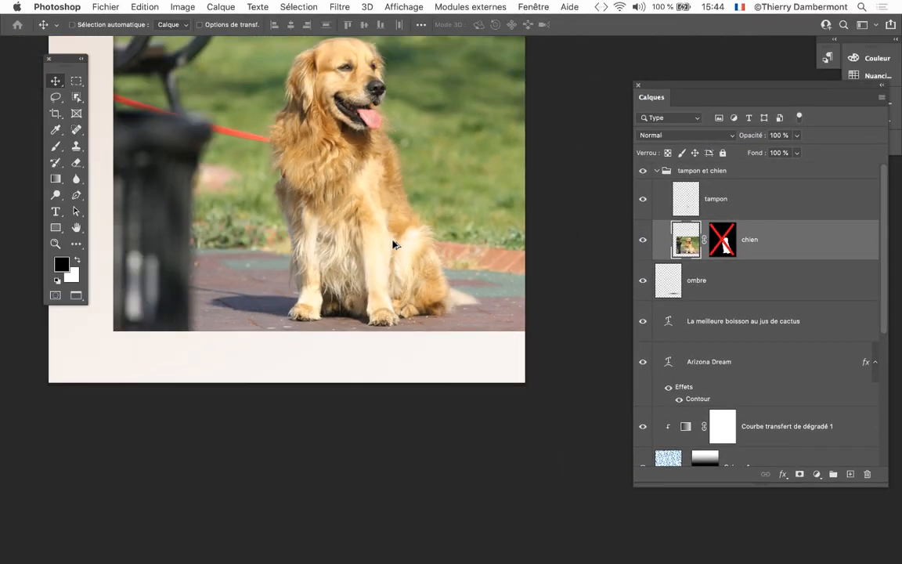
left_click_drag(342, 260, 340, 283)
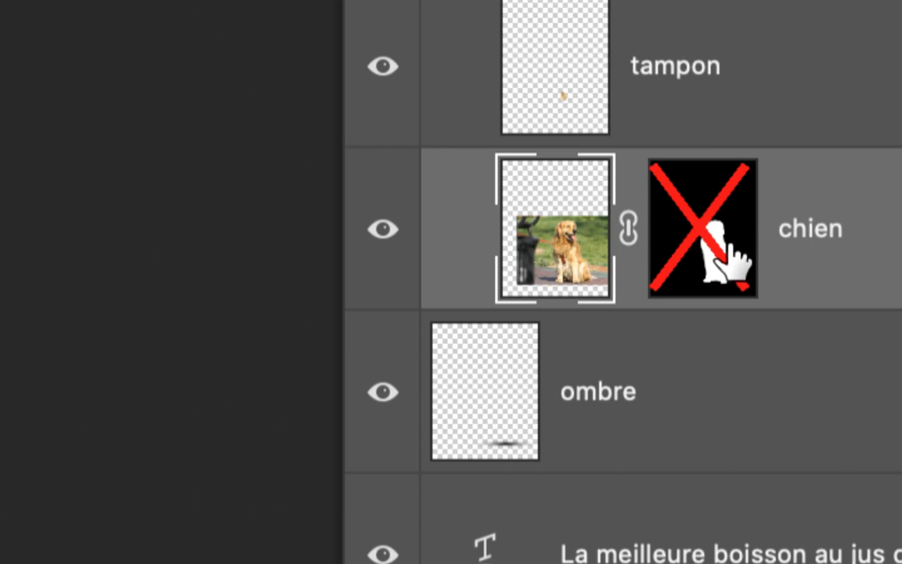
left_click(724, 247, "shift")
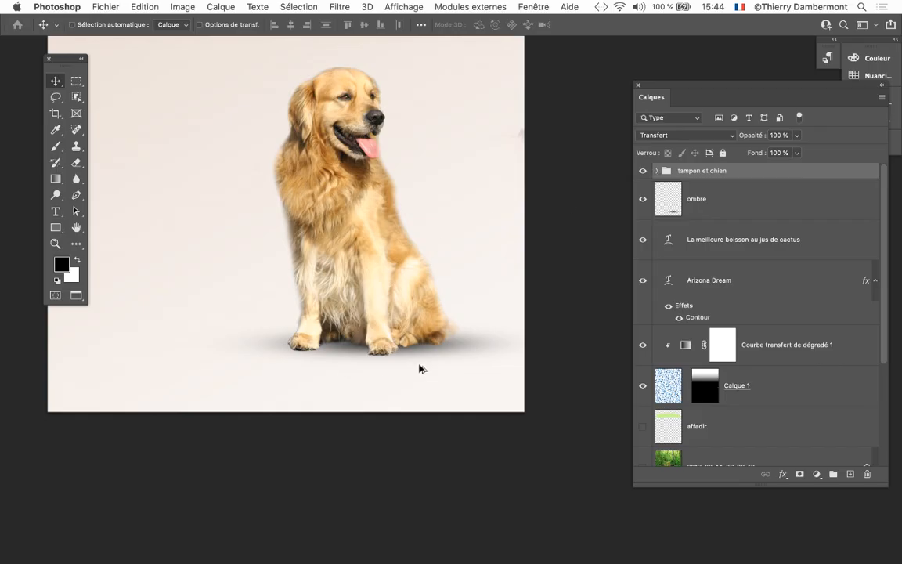
Step: Group the ombre layer with the "tampon et chien" group and name the new group "tampon et chien et ombre"
scroll(421, 367, "up", 3)
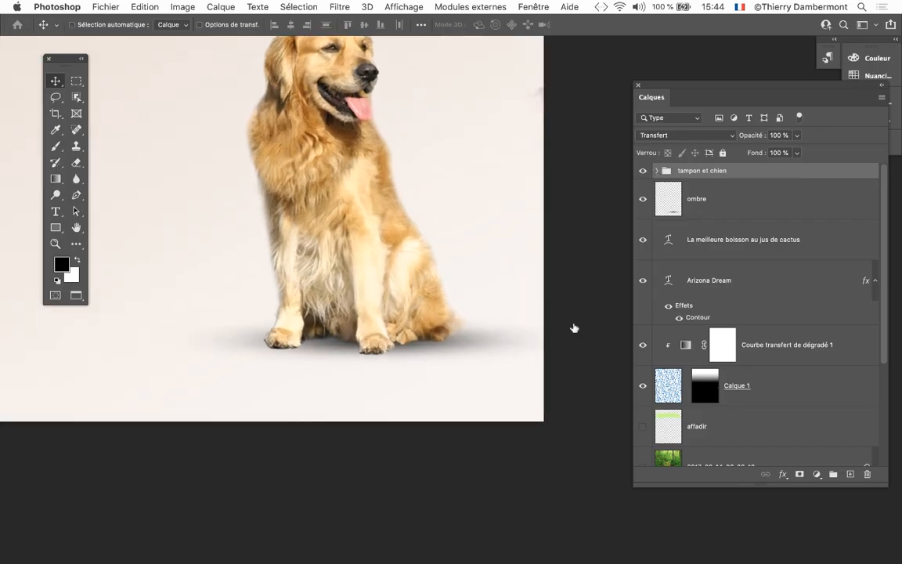
left_click(694, 210)
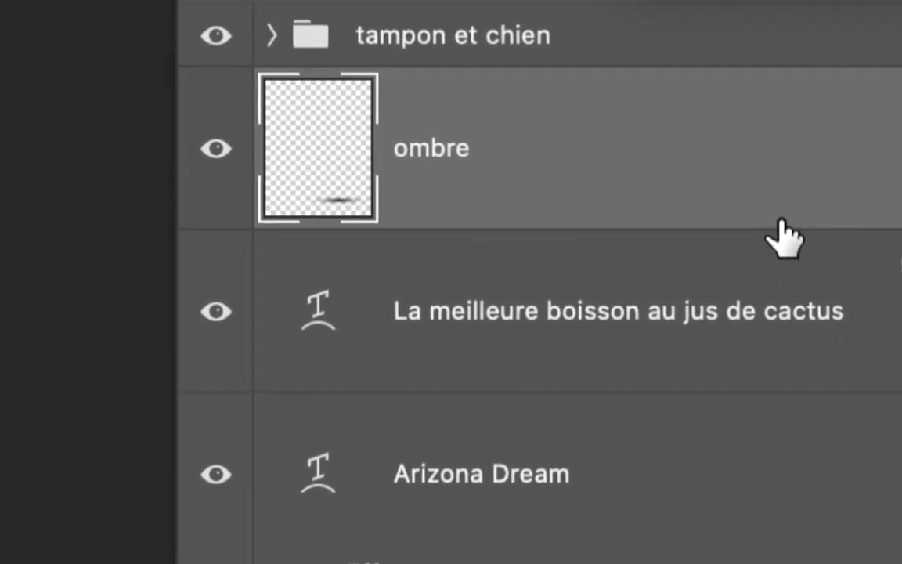
left_click(727, 83, "shift")
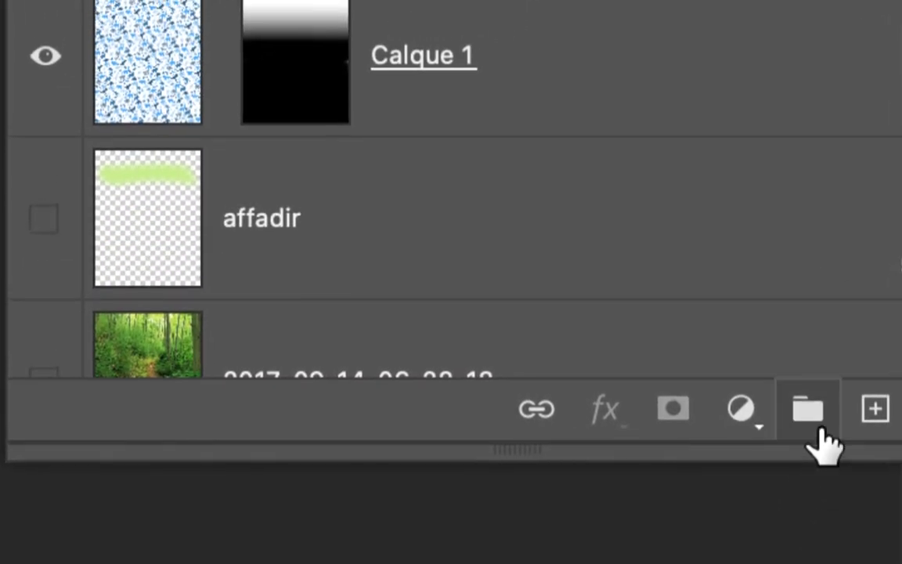
left_click(821, 427)
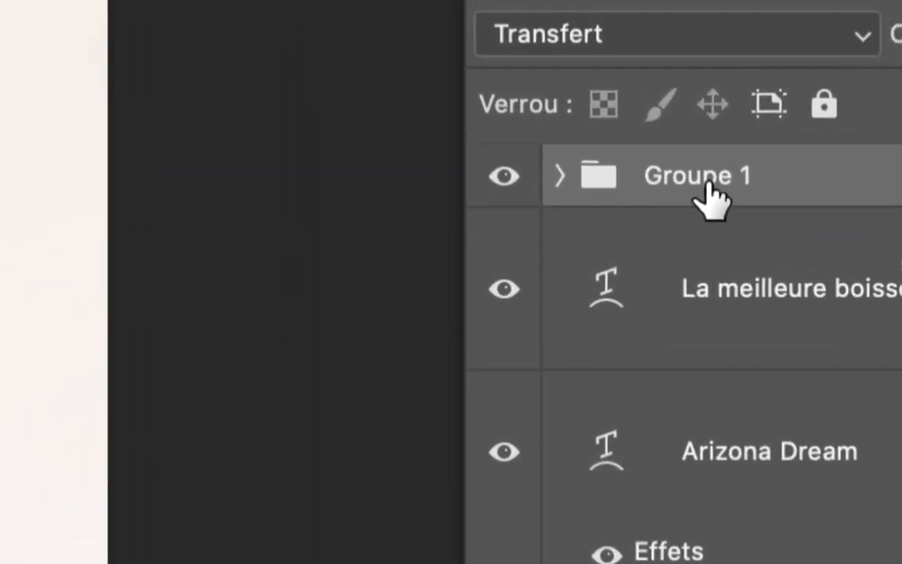
double_click(708, 182)
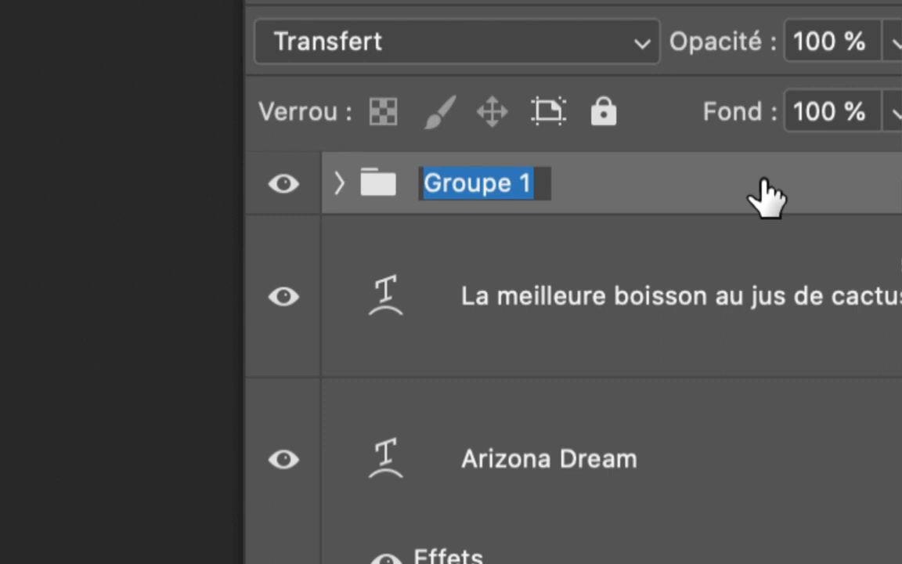
type("tampon et chien et ")
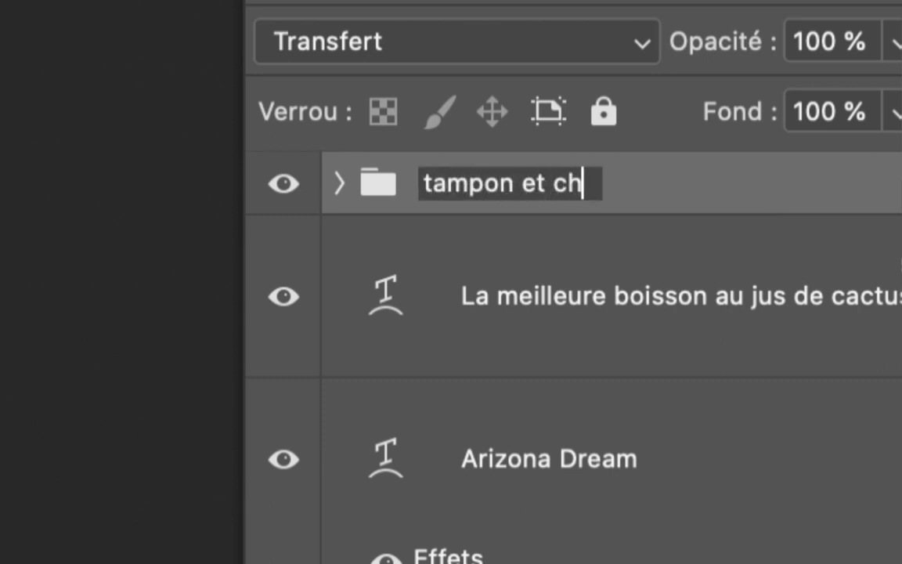
type("ombre")
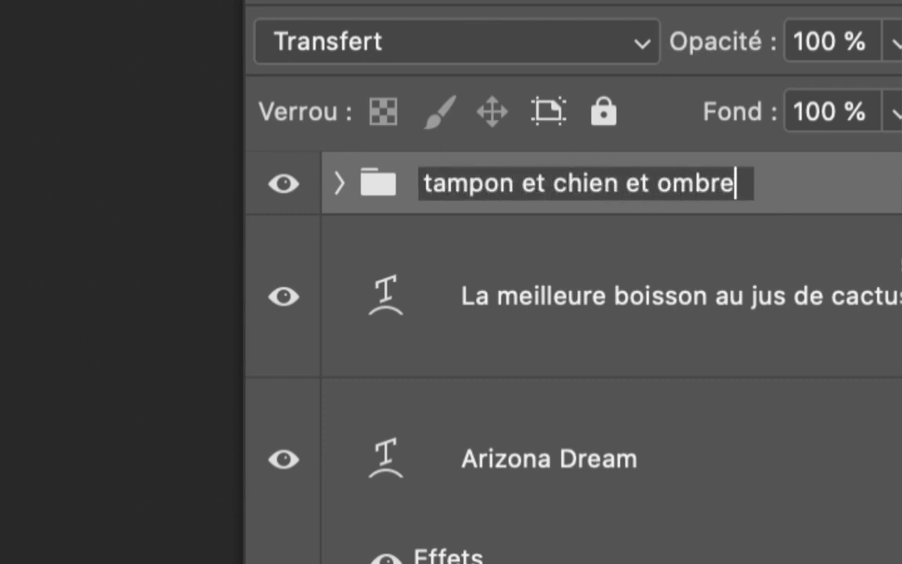
left_click(795, 189)
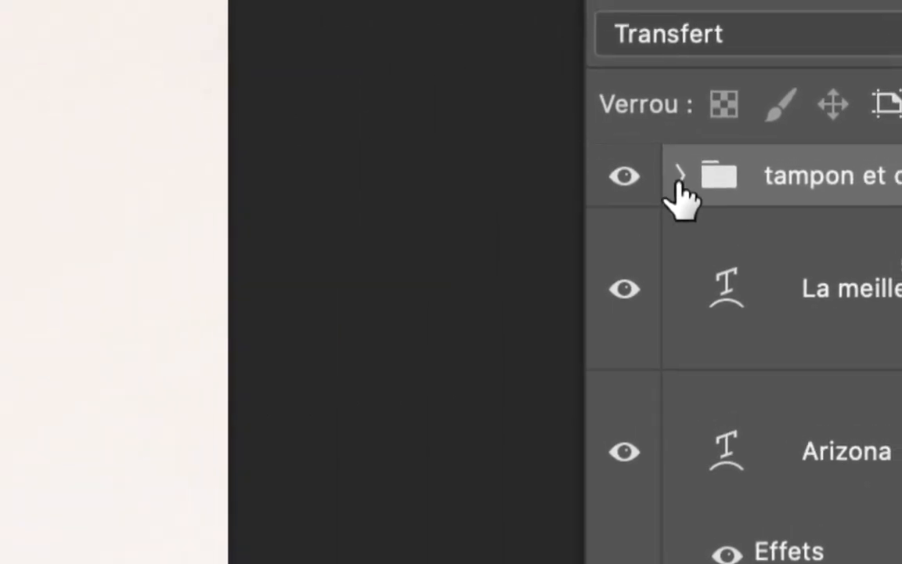
Step: Check the contents of the "tampon et chien et ombre" group and move the dog with its shadow to the left half of the poster
left_click(311, 176)
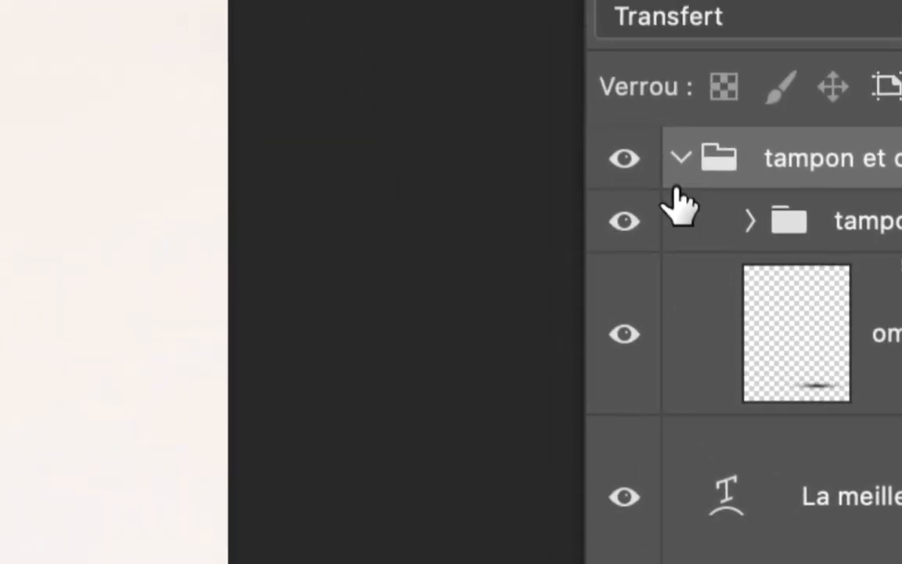
left_click(466, 128)
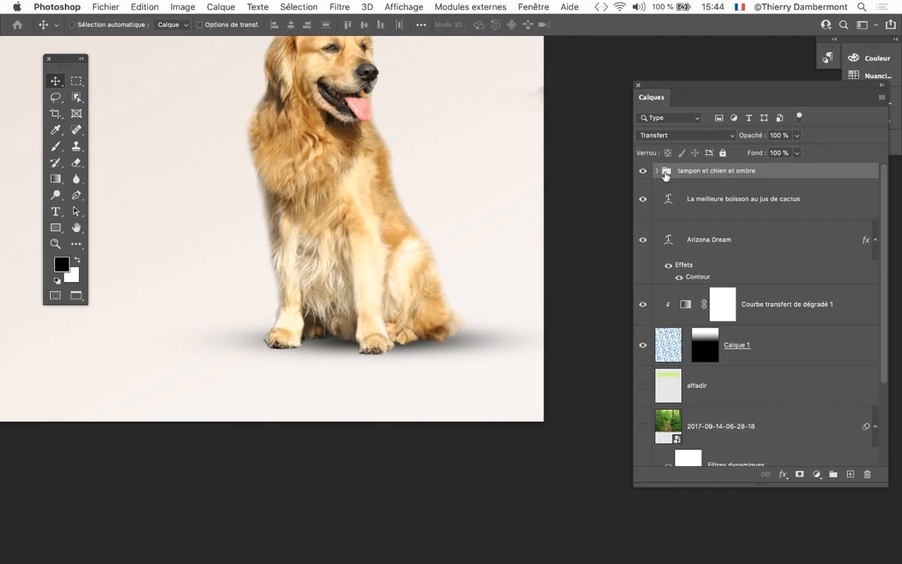
left_click_drag(196, 283, 317, 313)
scroll(262, 279, "down", 3)
scroll(423, 312, "down", 2)
Step: Save the document under the new name poster-TEXTE-20.psd in the "docs de vendredi" folder, in Photoshop format
left_click(106, 7)
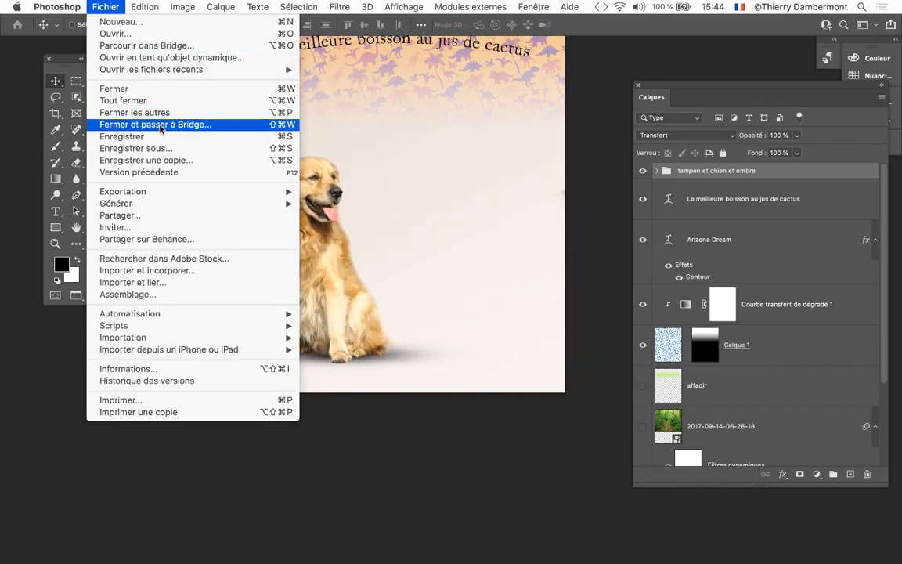
left_click(167, 148)
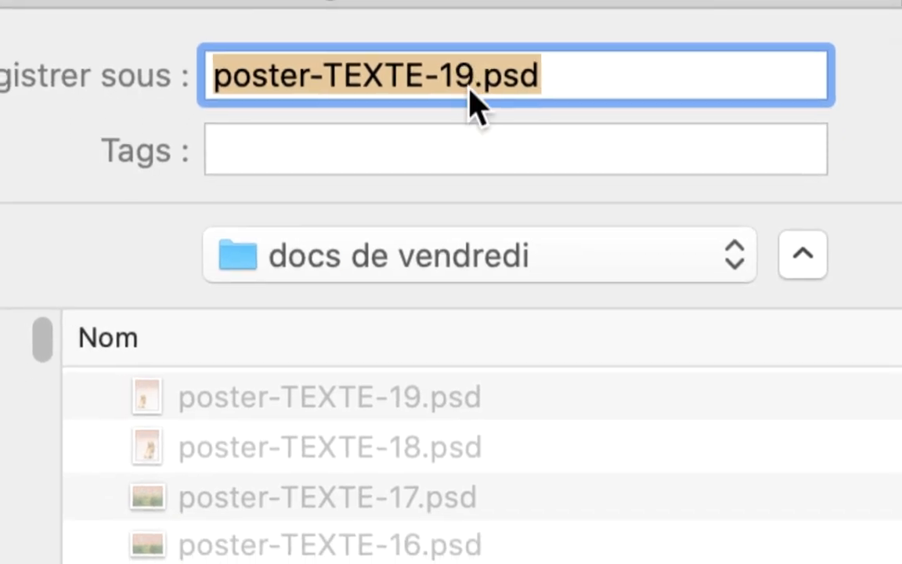
left_click(468, 91)
key("BackSpace")
key("BackSpace")
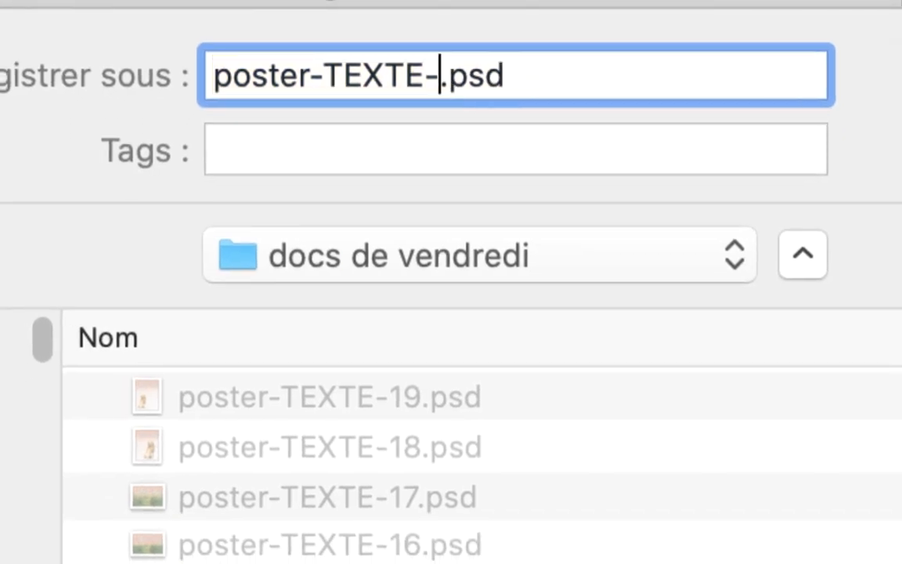
type("20")
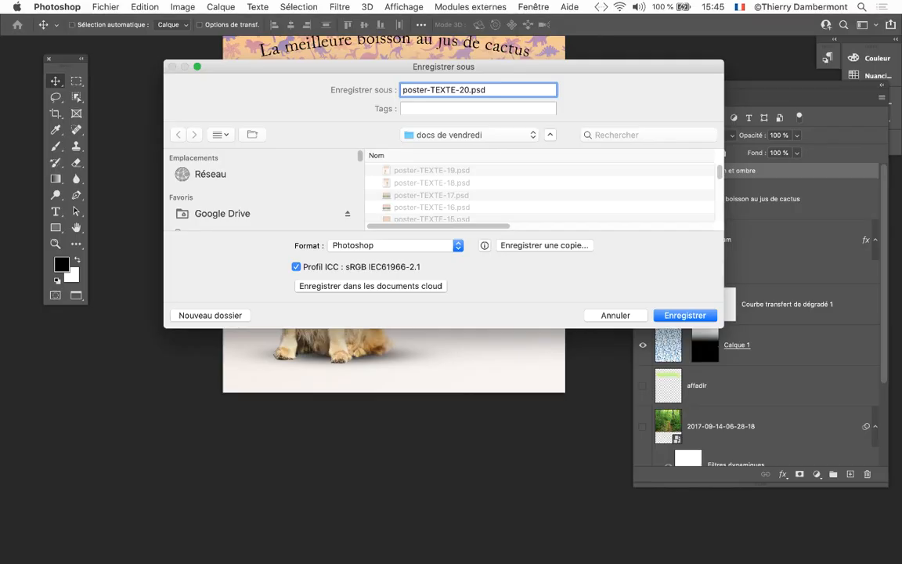
key("Return")
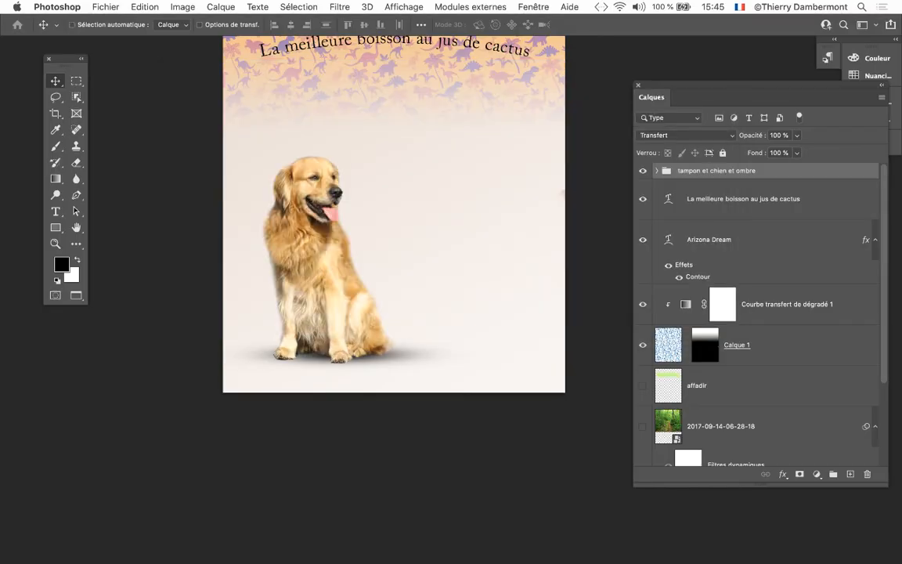